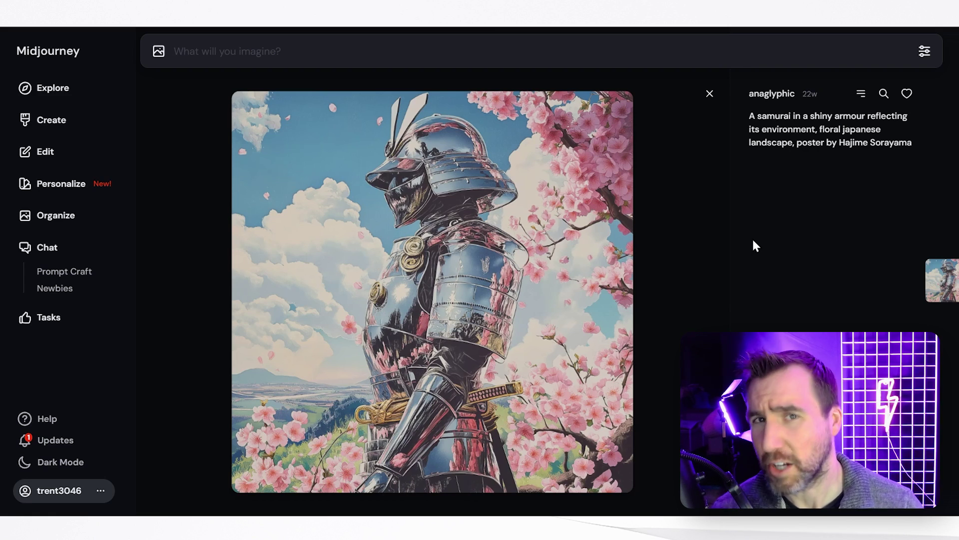
- Copy the Midjourney image of the samurai among cherry blossoms to the clipboard
right_click(448, 163)
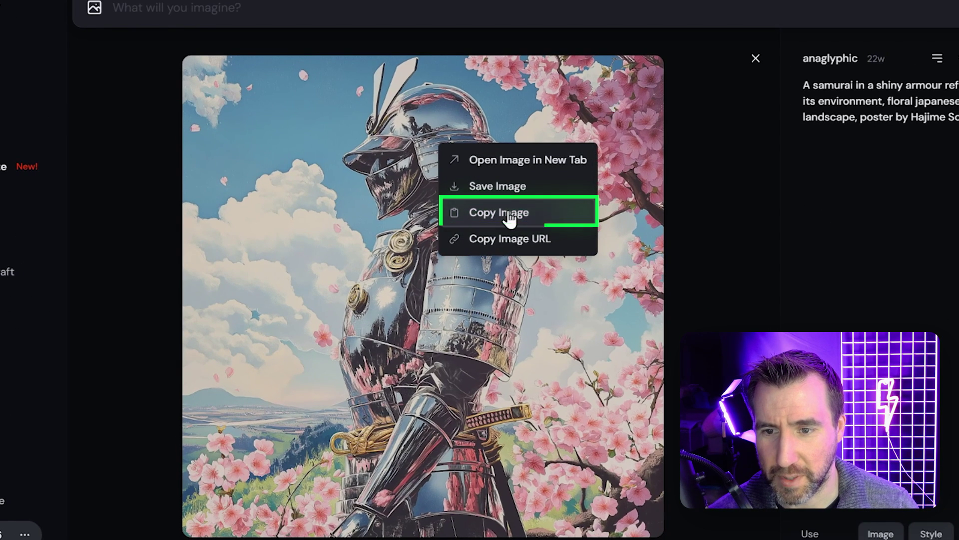
click(509, 218)
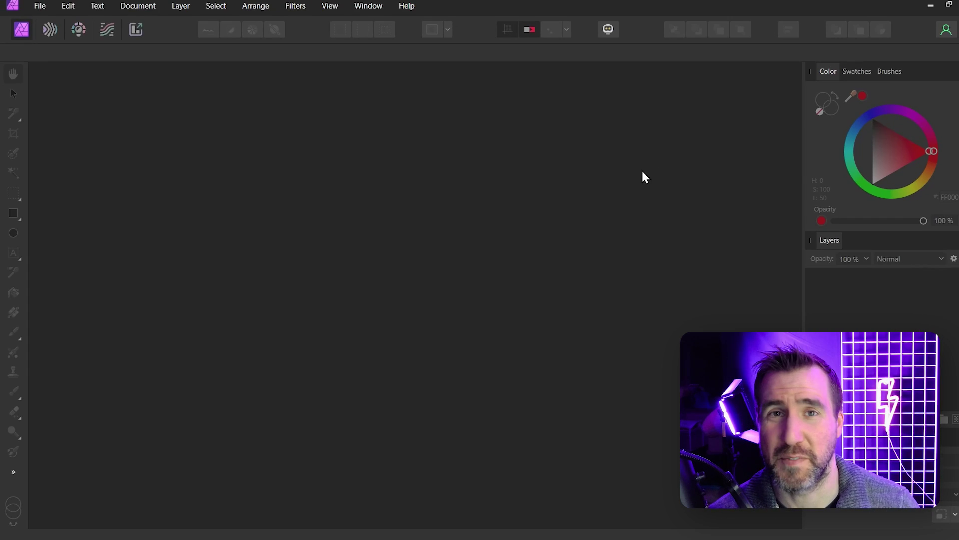
- Create a new document from the clipboard samurai image and show the Histogram panel
click(44, 7)
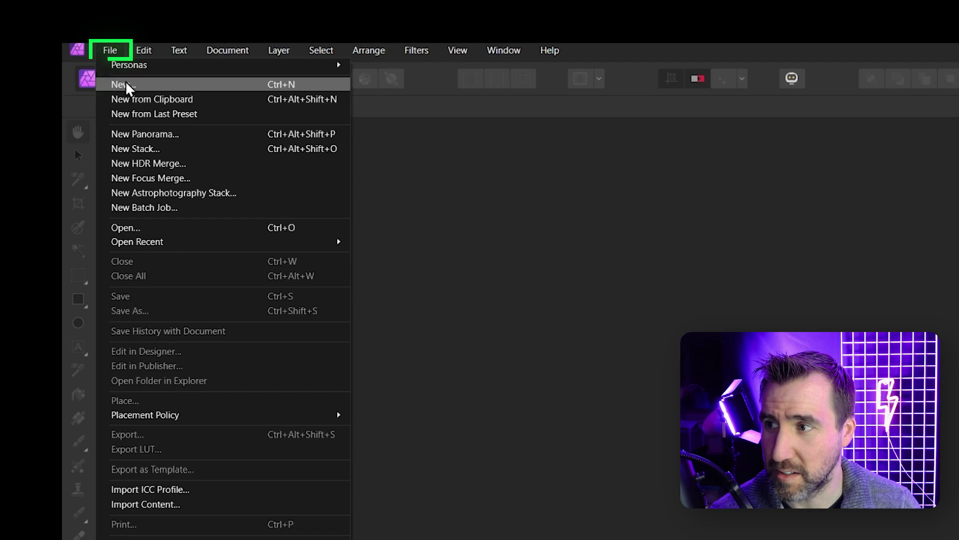
click(138, 101)
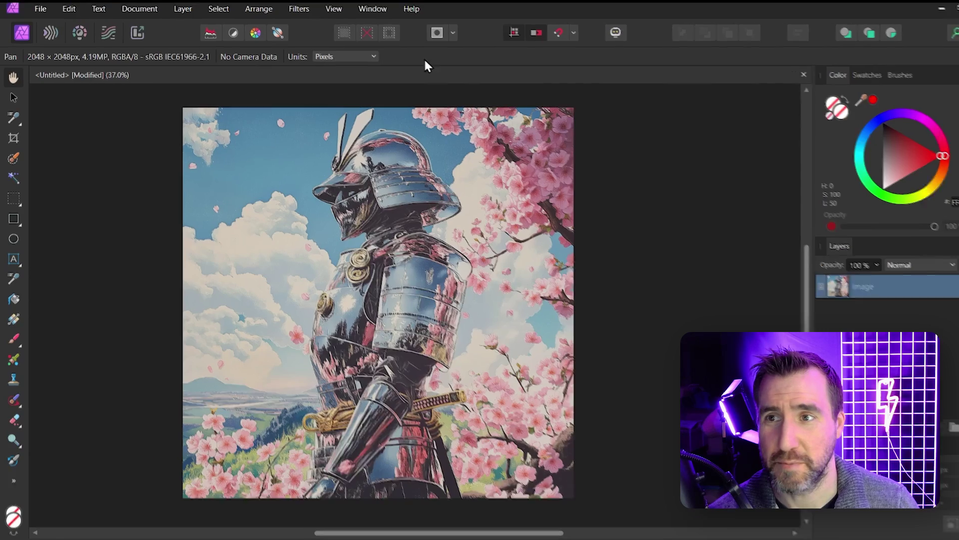
click(368, 6)
click(467, 227)
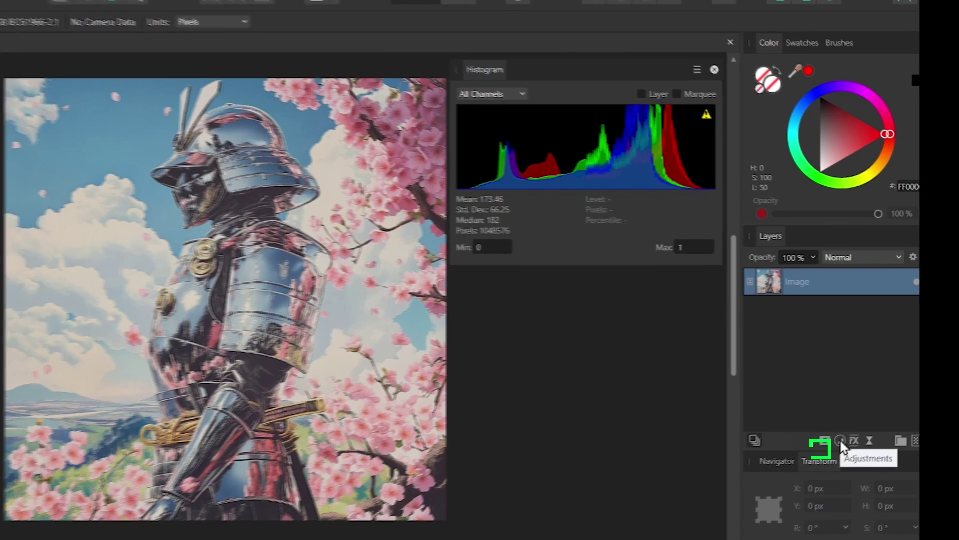
- Add a Levels adjustment with black level 13% and white level 90%, toggling it to compare
click(889, 418)
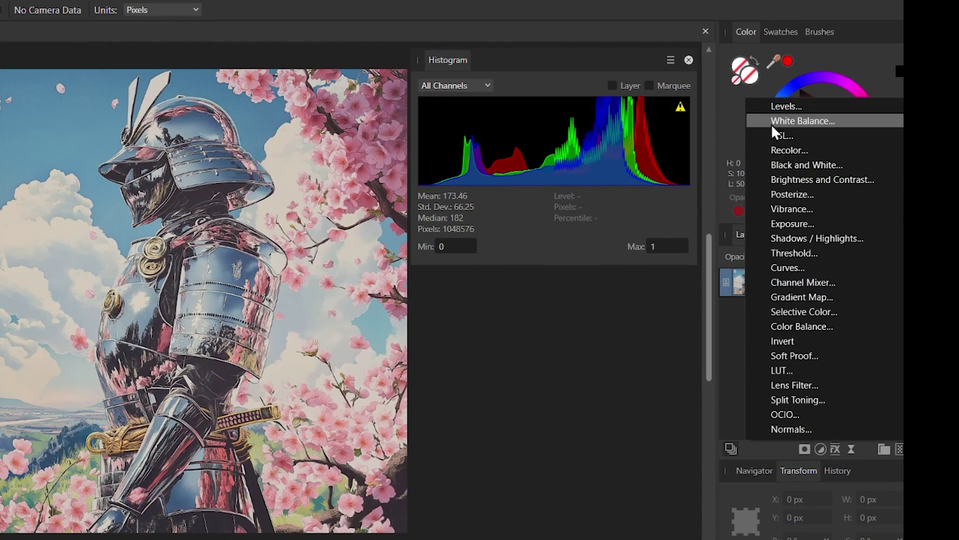
click(777, 105)
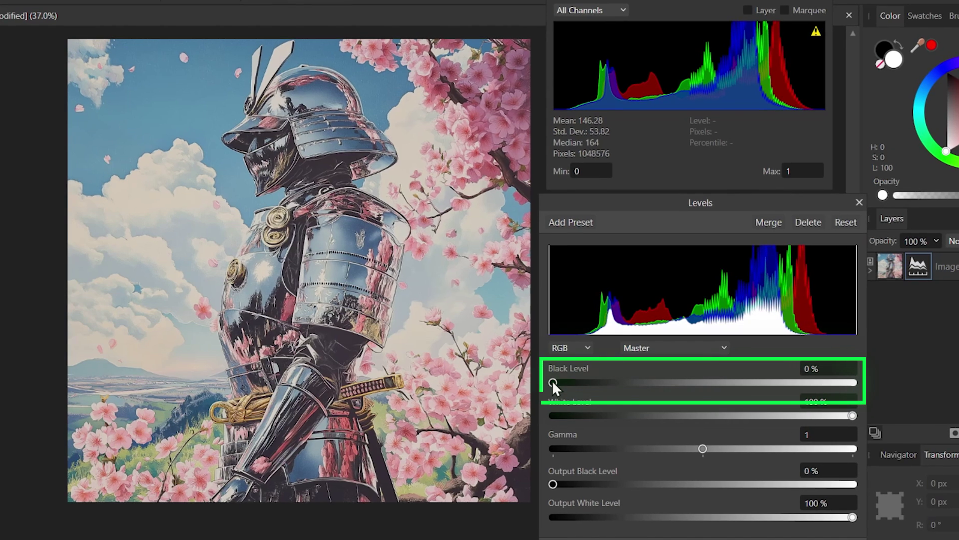
drag(552, 383, 591, 392)
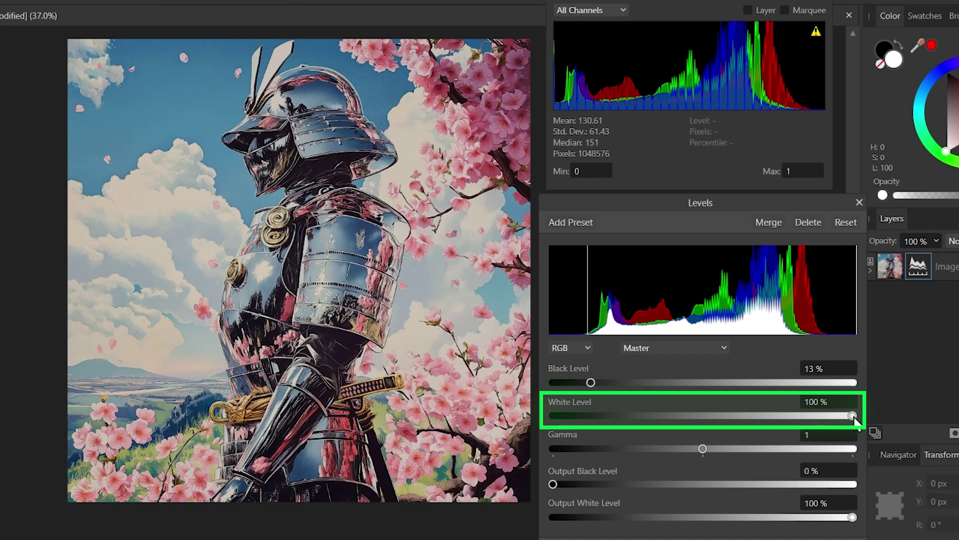
mouse_move(853, 417)
mouse_down()
mouse_move(812, 418)
mouse_move(823, 414)
mouse_up()
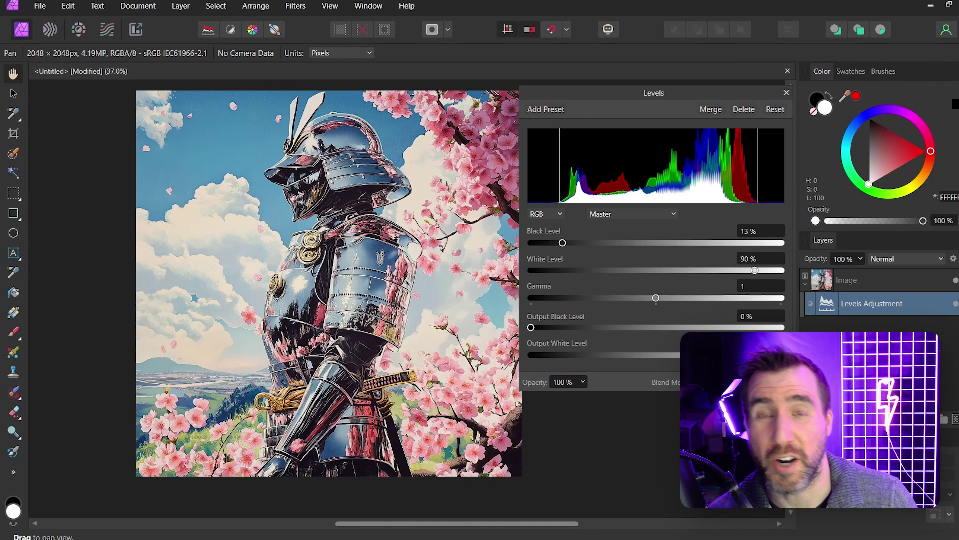
click(955, 303)
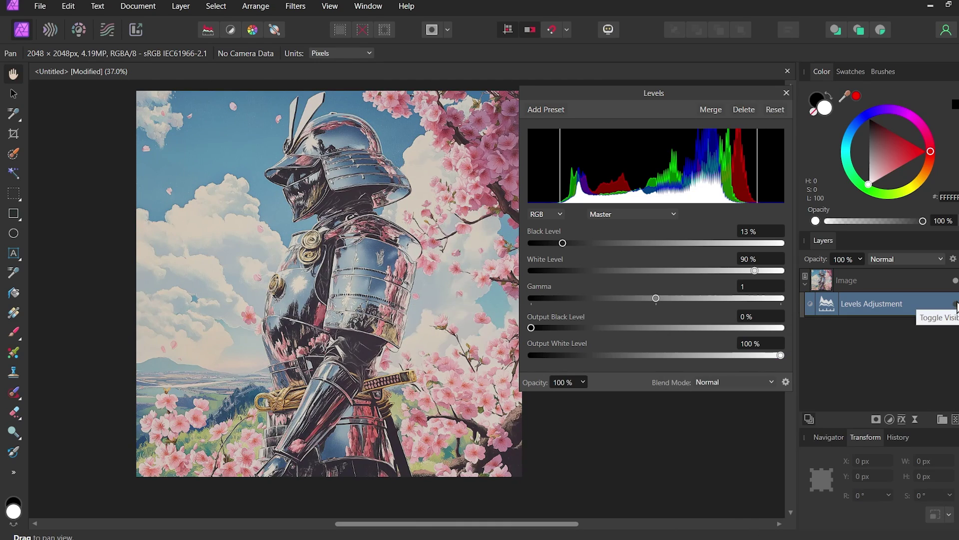
click(956, 304)
click(955, 303)
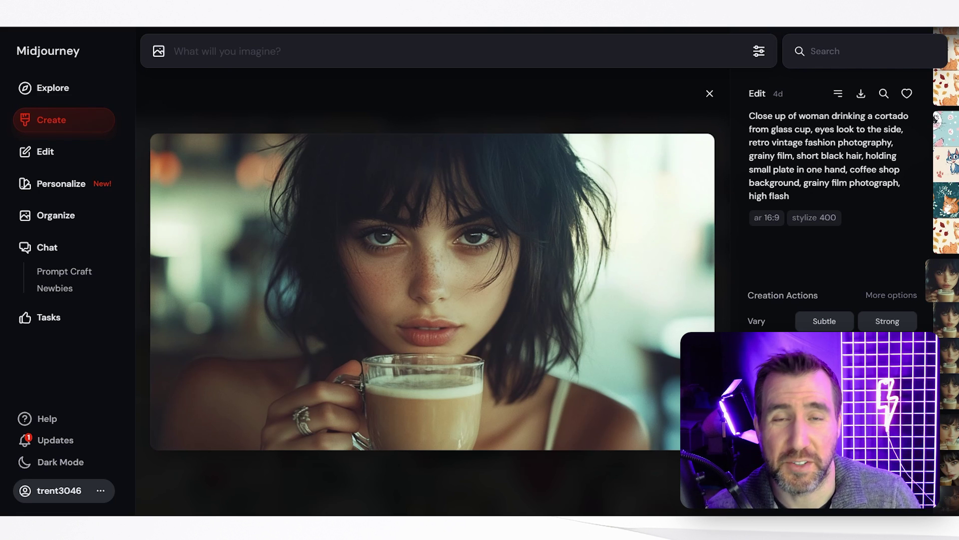
- Copy the Midjourney portrait of the woman drinking a cortado to the clipboard
right_click(529, 185)
click(584, 242)
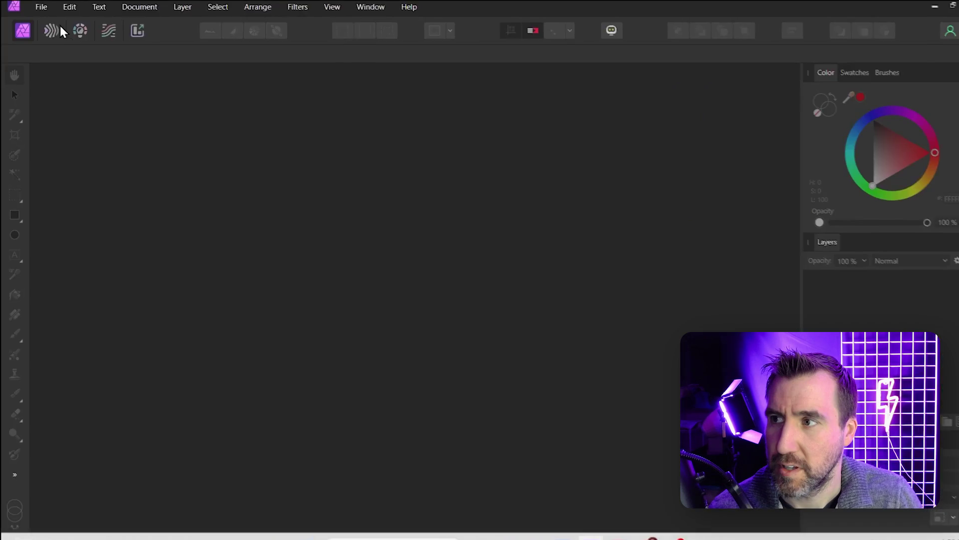
click(38, 7)
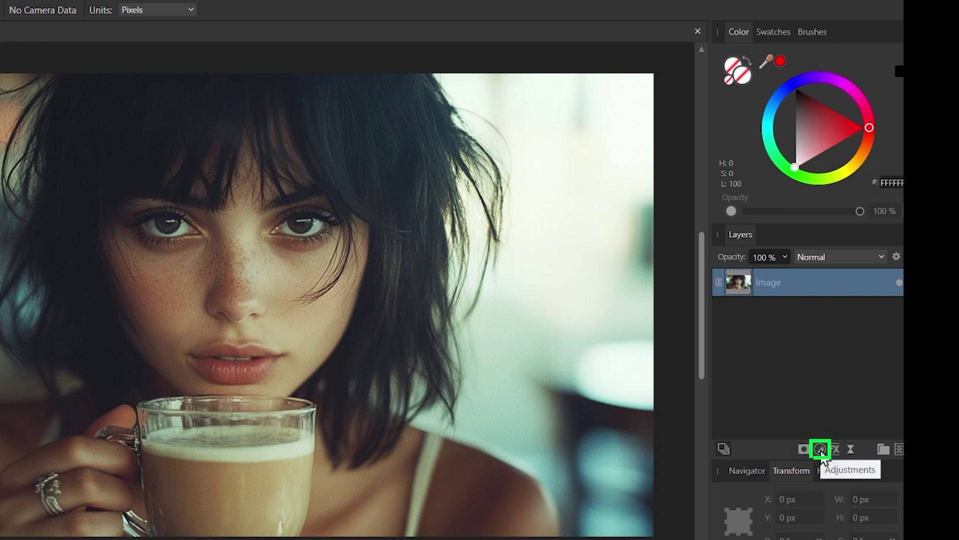
- Add a Curves adjustment layer to the new cortado portrait document
click(889, 420)
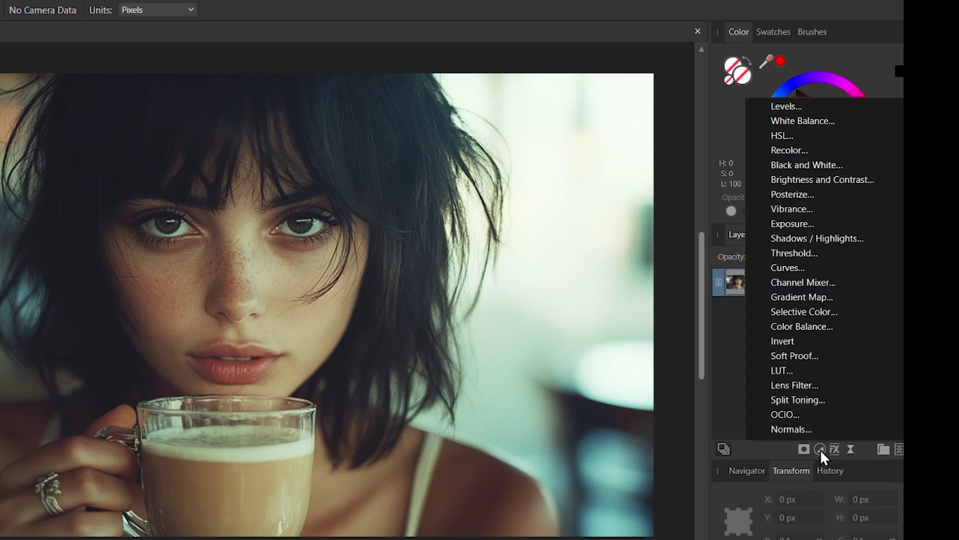
click(795, 268)
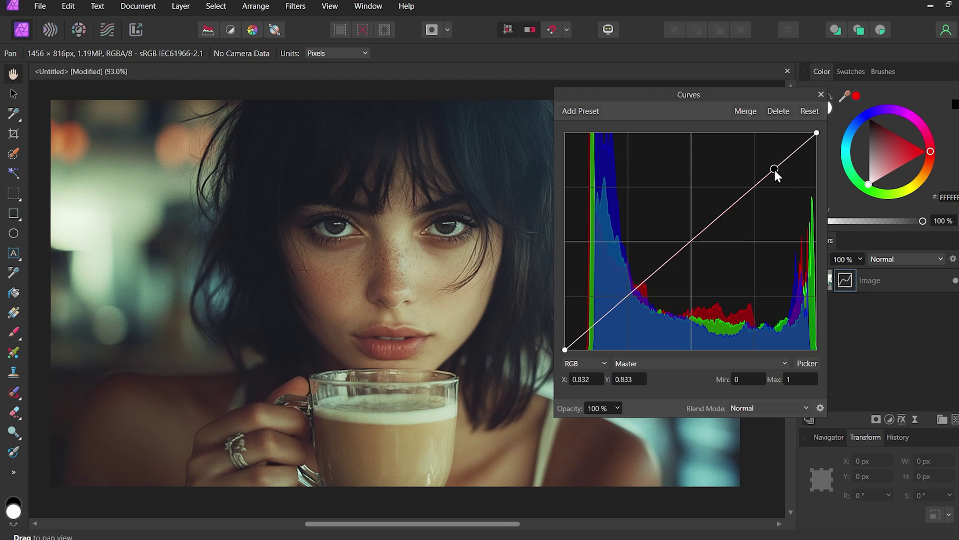
- Bend the curve into an S-shape by lifting the highlight point and pulling a shadow point down
drag(774, 167, 768, 157)
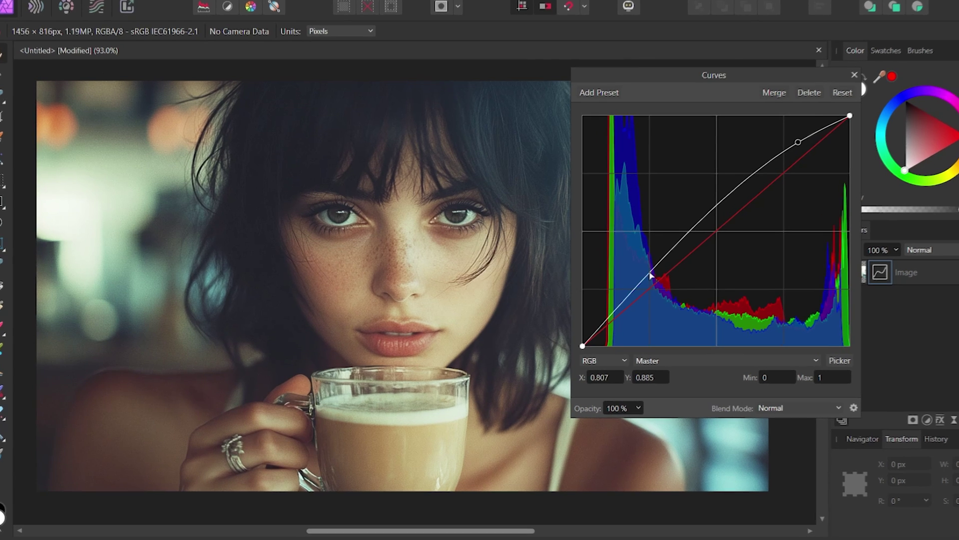
click(628, 280)
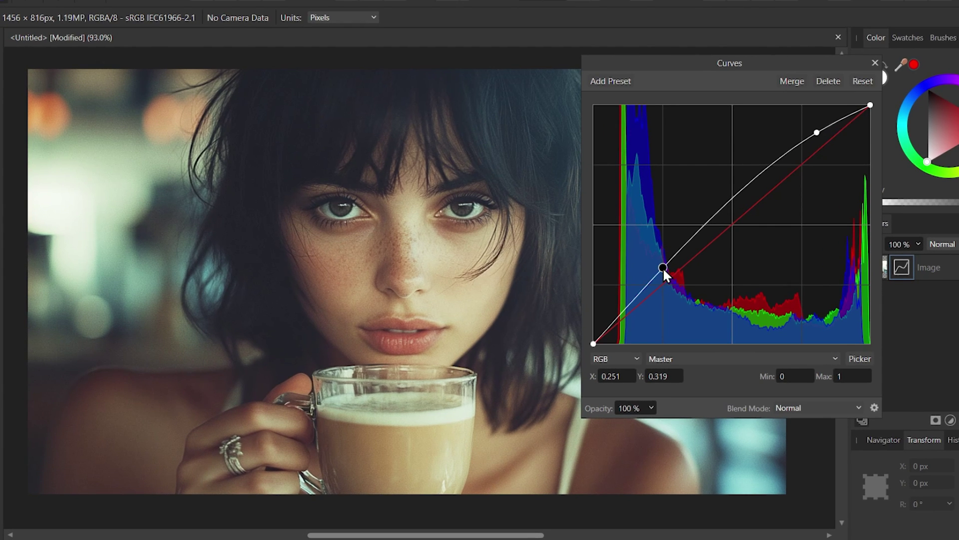
drag(664, 267, 665, 283)
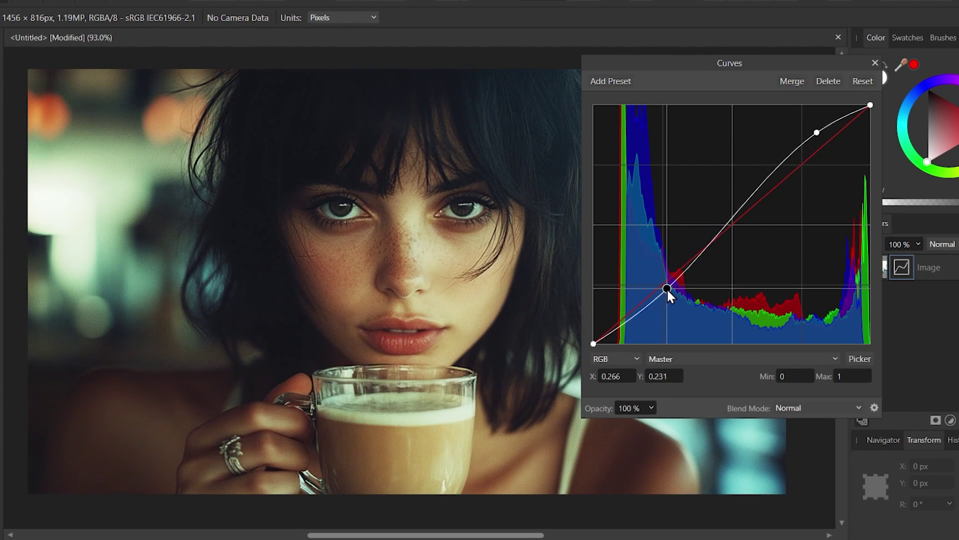
drag(666, 288, 667, 302)
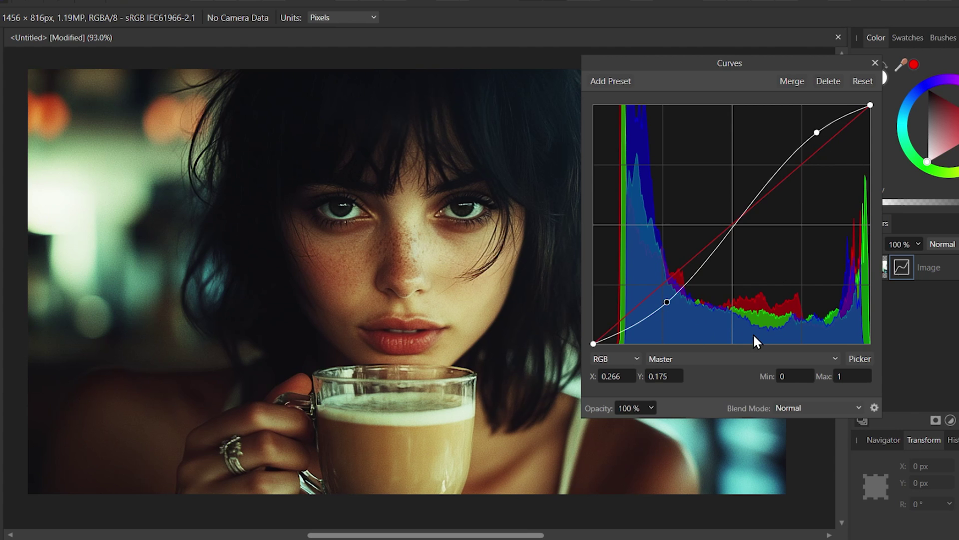
key(Return)
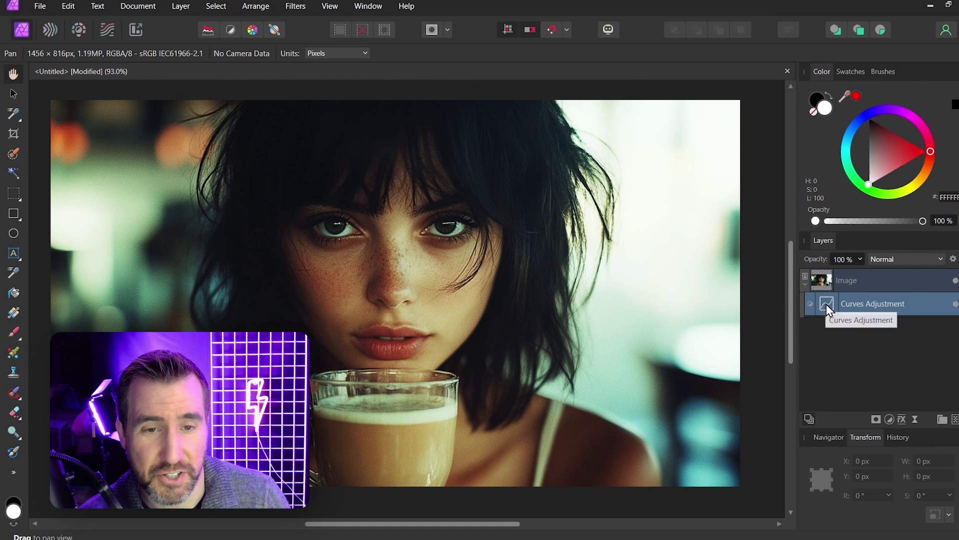
- Reopen the Curves adjustment and fine-tune the highlight and shadow points slightly lower
double_click(882, 292)
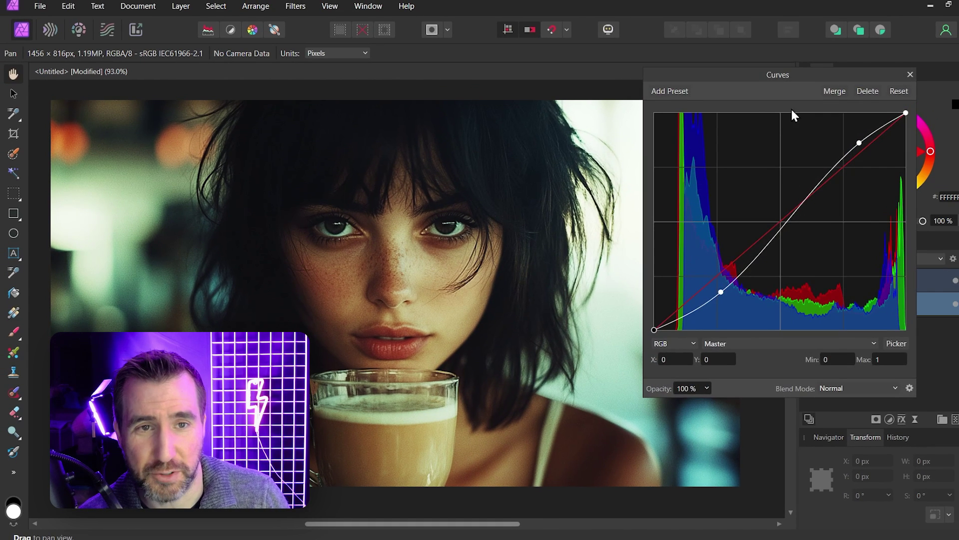
drag(859, 144, 857, 148)
drag(720, 293, 721, 297)
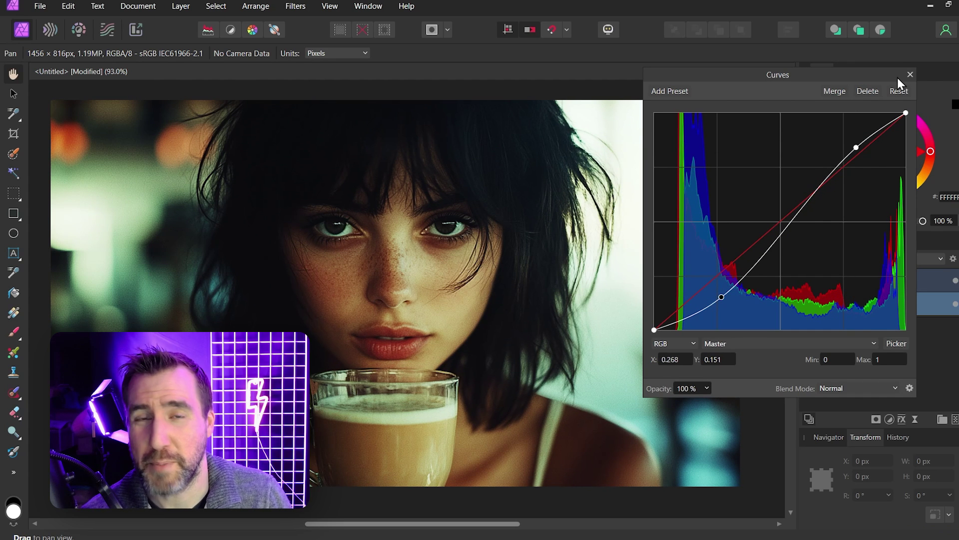
click(910, 74)
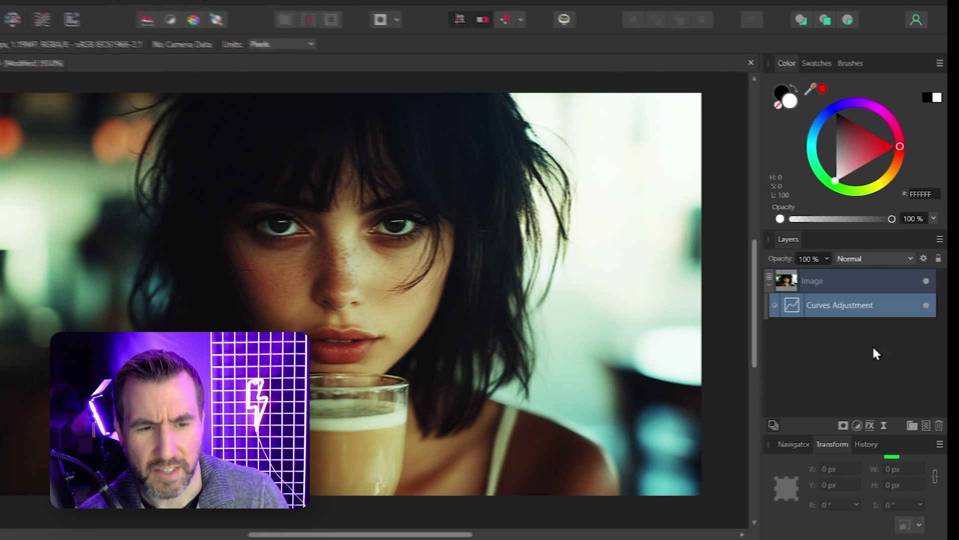
- Replace the Curves layer with a Brightness and Contrast adjustment at 36% contrast
click(894, 449)
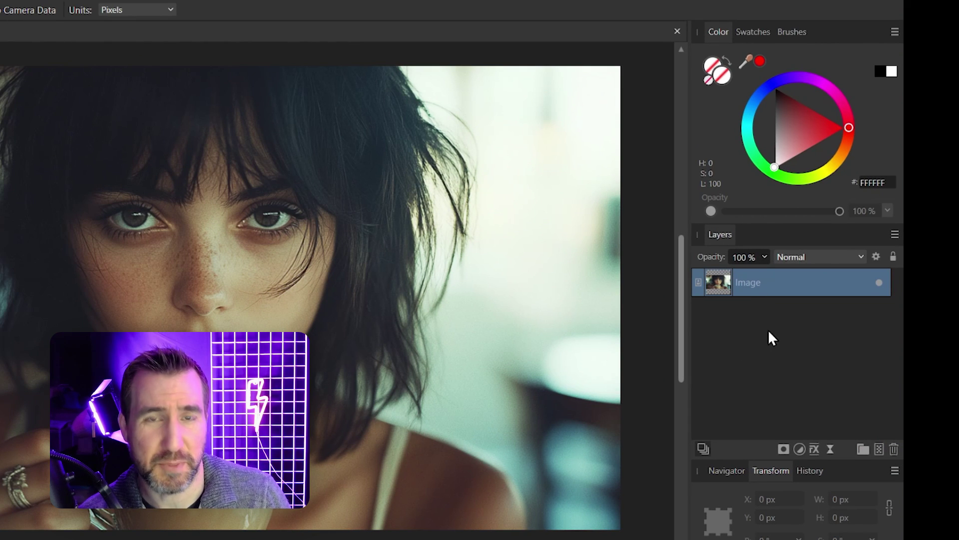
click(800, 449)
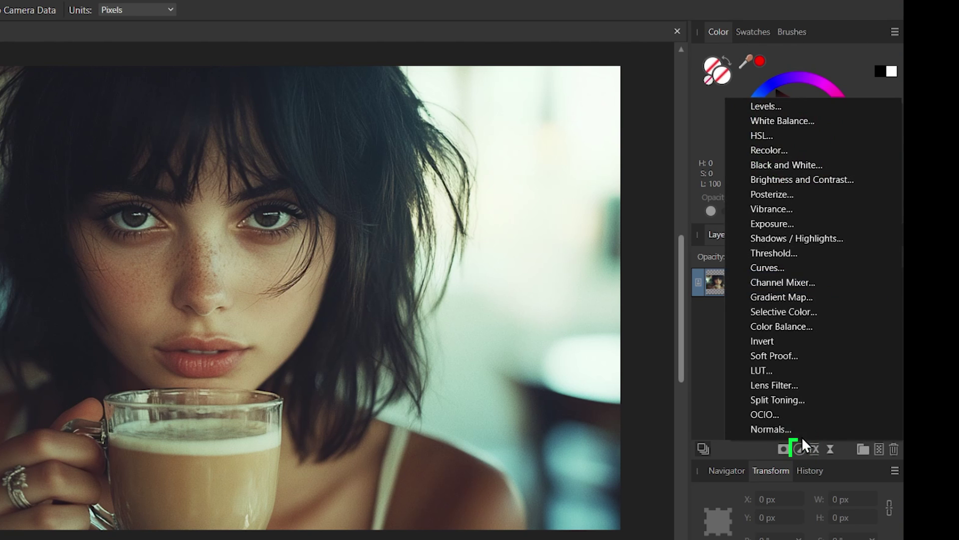
click(784, 181)
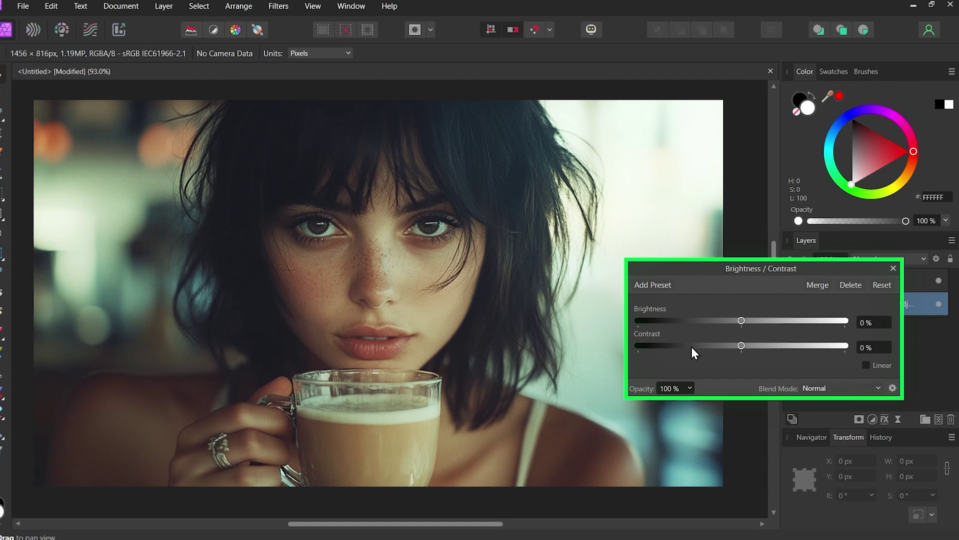
drag(741, 345, 803, 346)
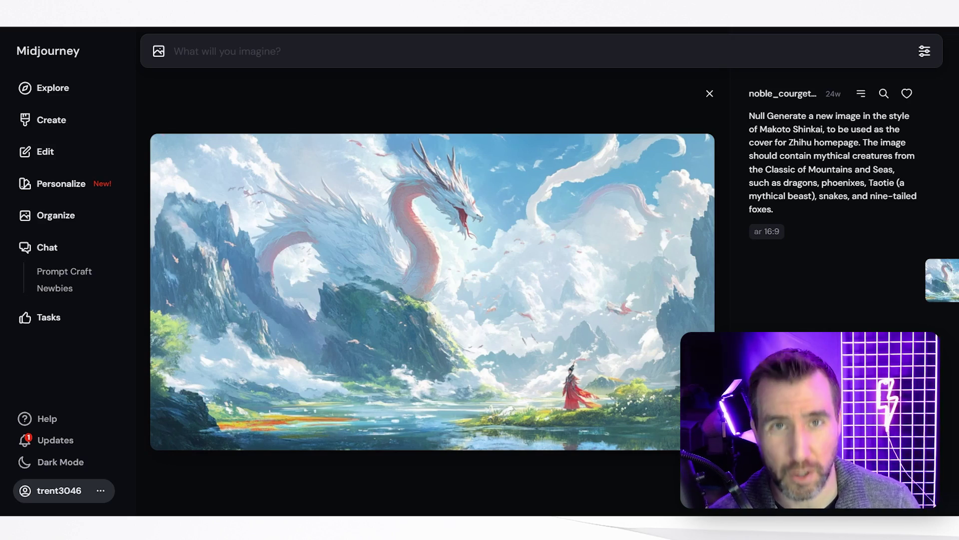
- Copy the Midjourney dragon image and create a new Affinity document from the clipboard
right_click(417, 204)
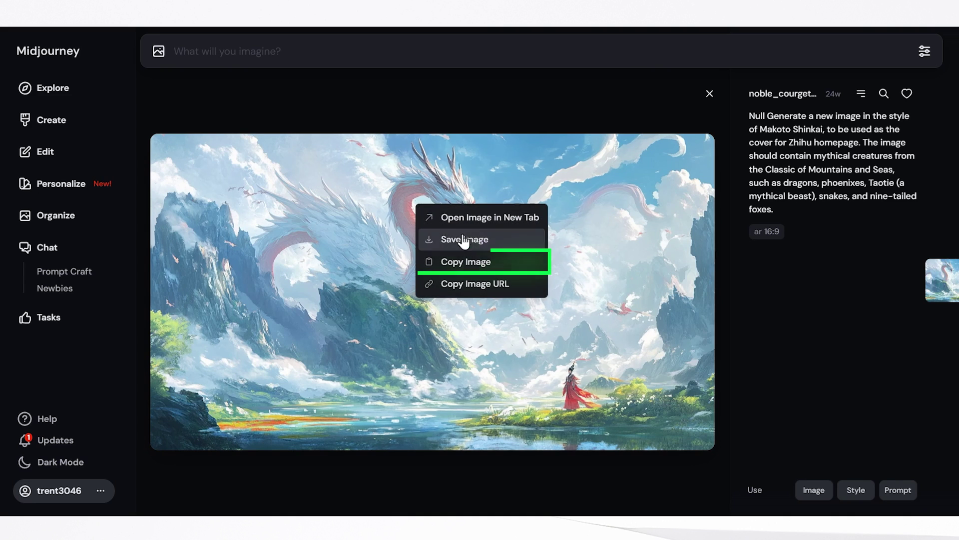
click(478, 261)
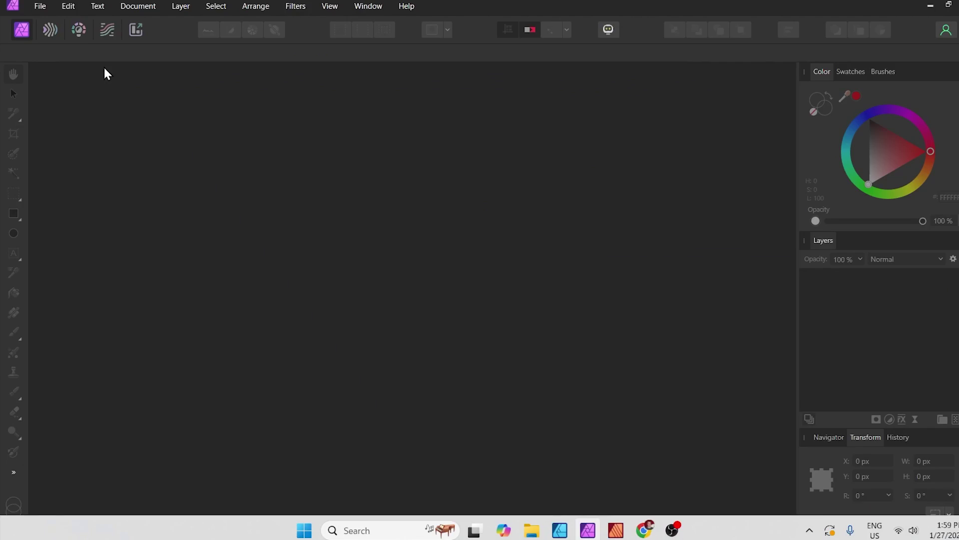
click(40, 6)
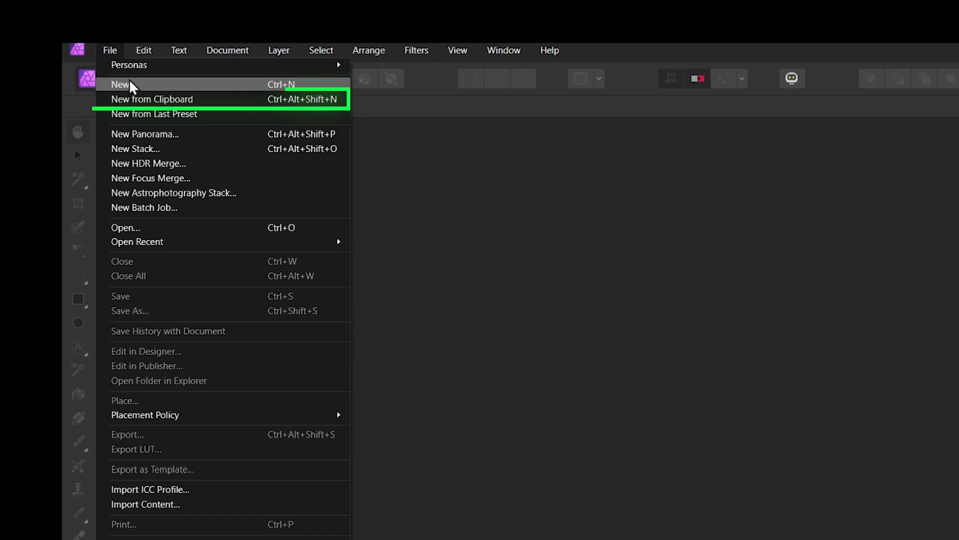
click(64, 47)
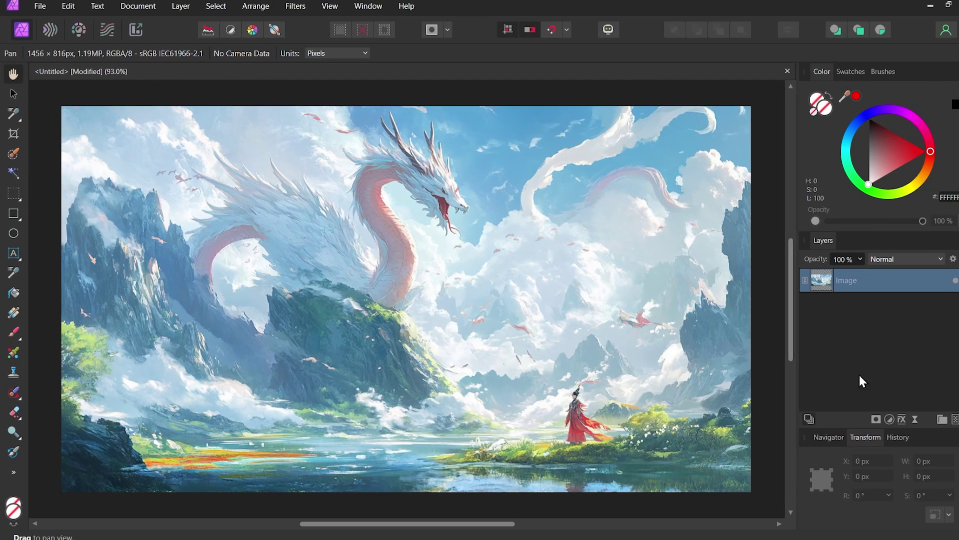
- Add a Curves adjustment to the dragon image with a gentle S-curve darkening the shadows
click(887, 418)
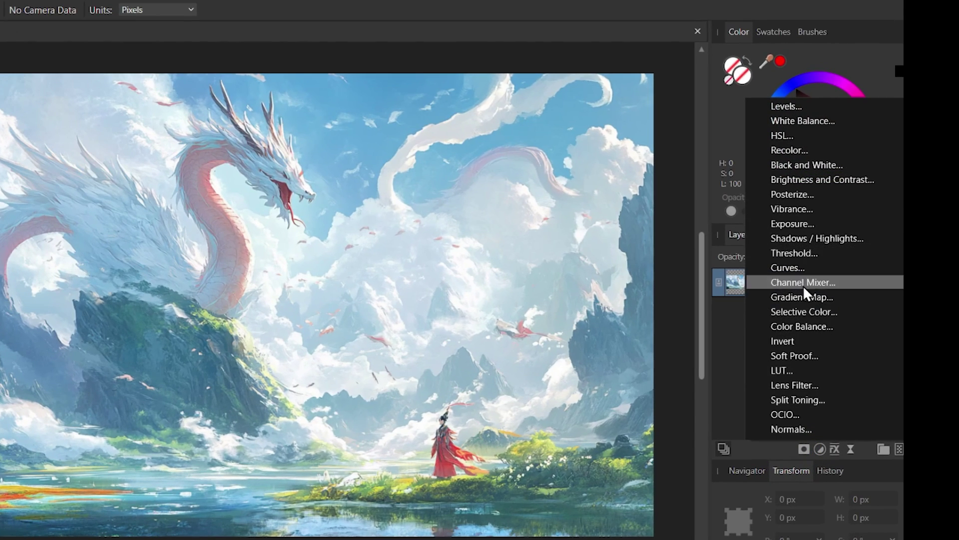
click(795, 267)
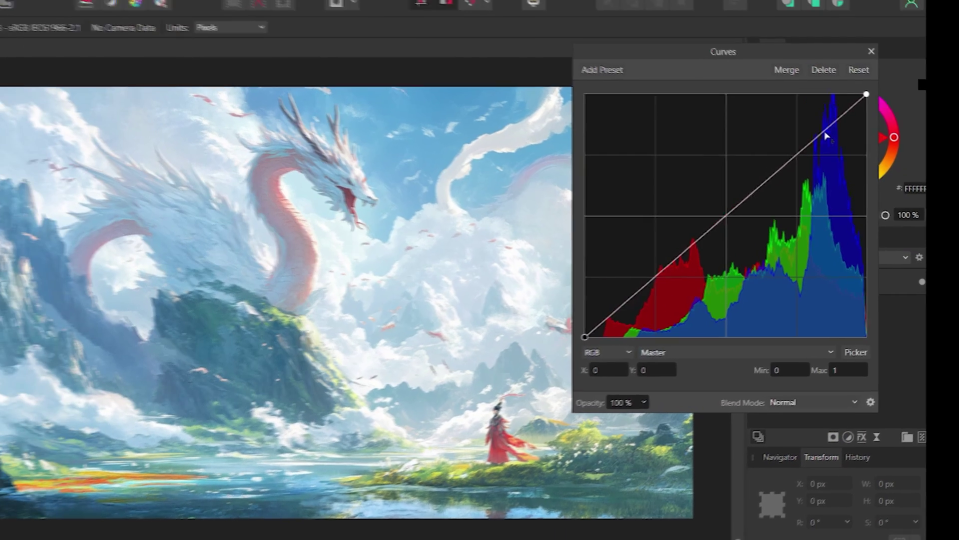
drag(826, 136, 823, 126)
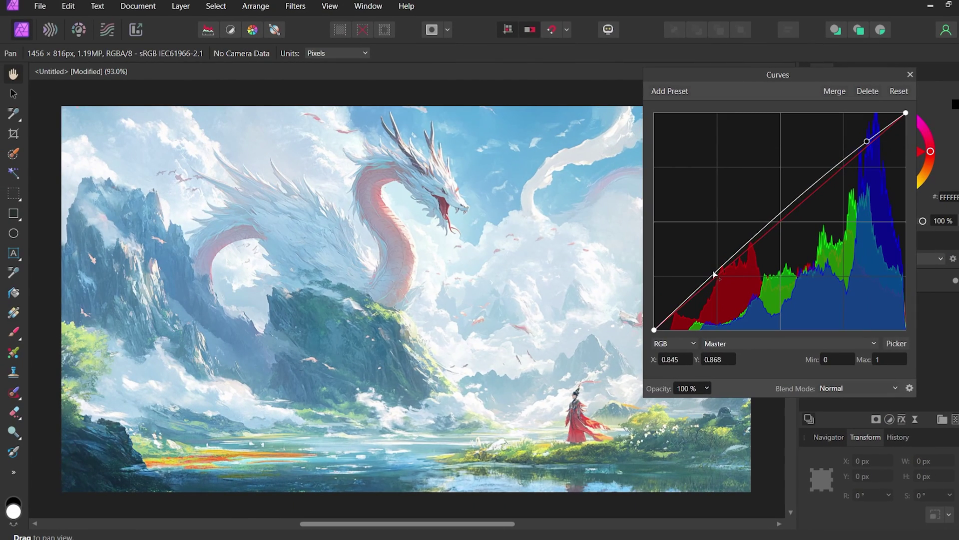
drag(715, 274, 715, 286)
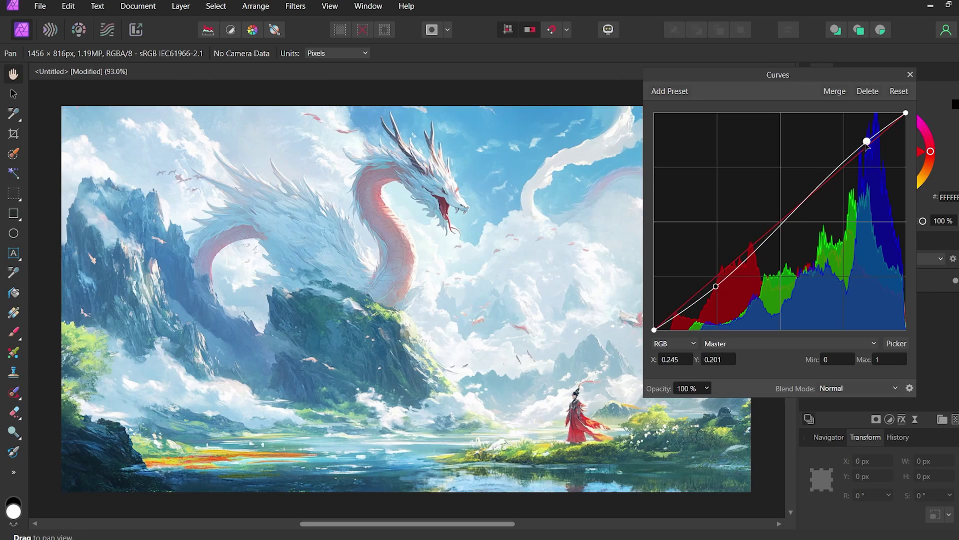
drag(868, 143, 867, 141)
click(913, 74)
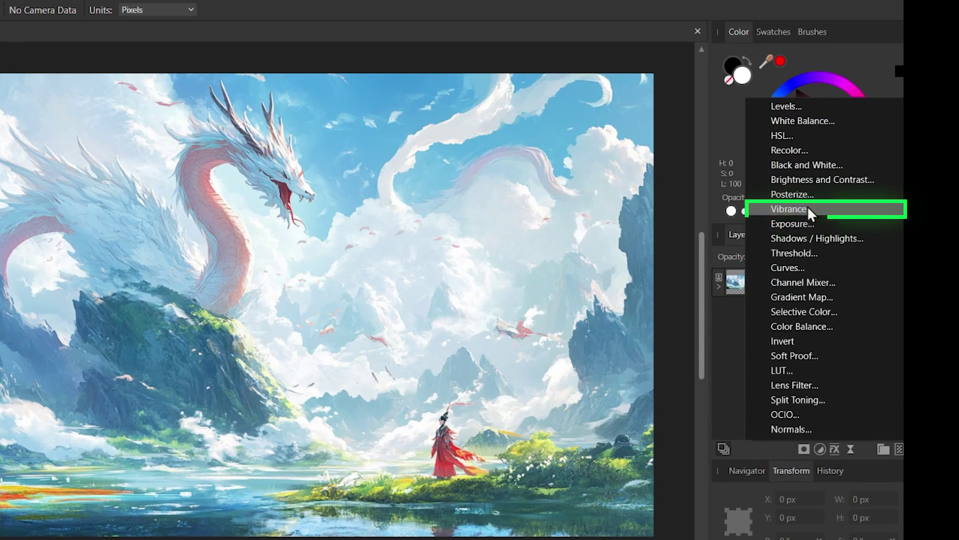
- Add a Vibrance adjustment with vibrance at 100% and saturation at 13%
click(795, 209)
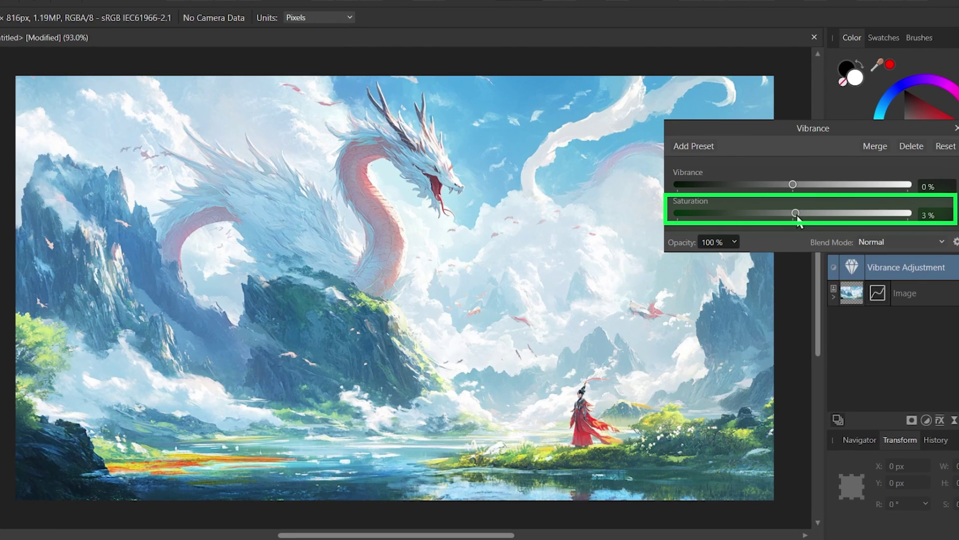
drag(797, 219, 914, 223)
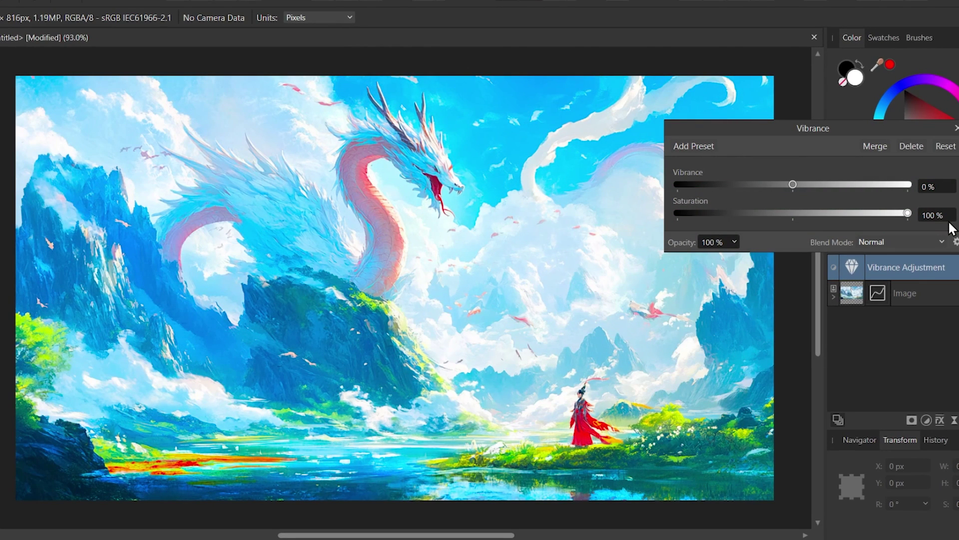
drag(877, 214, 795, 216)
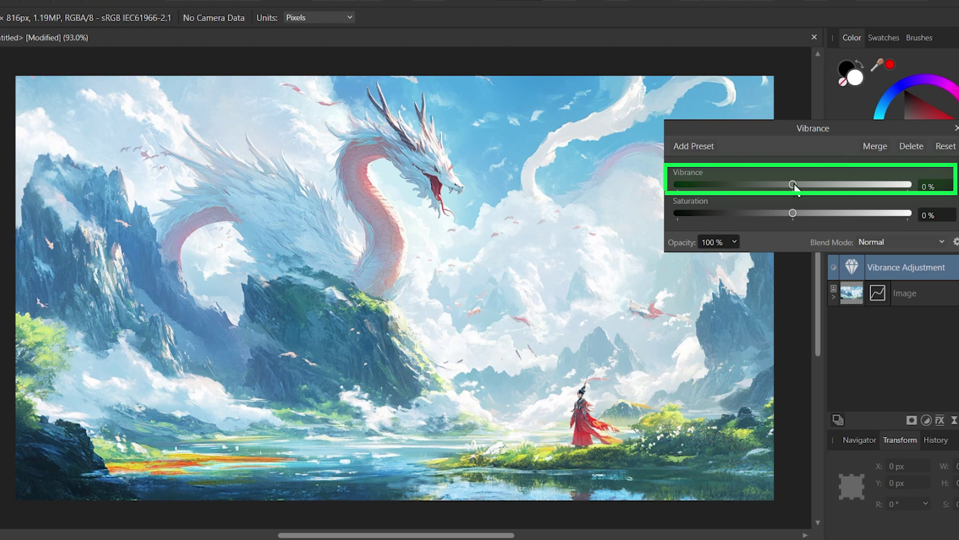
drag(828, 189, 860, 188)
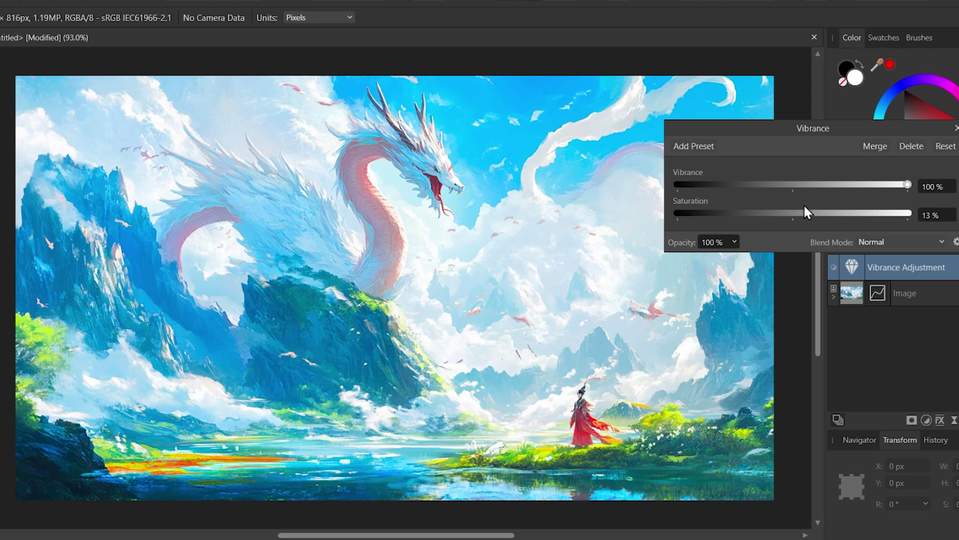
click(954, 129)
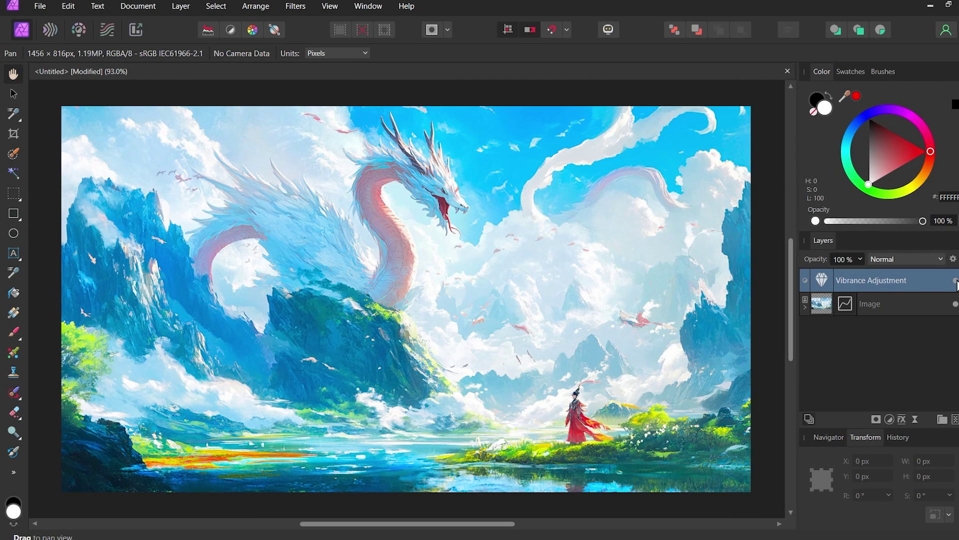
- Toggle the Vibrance layer off and on to compare the dragon scene's colours
click(956, 280)
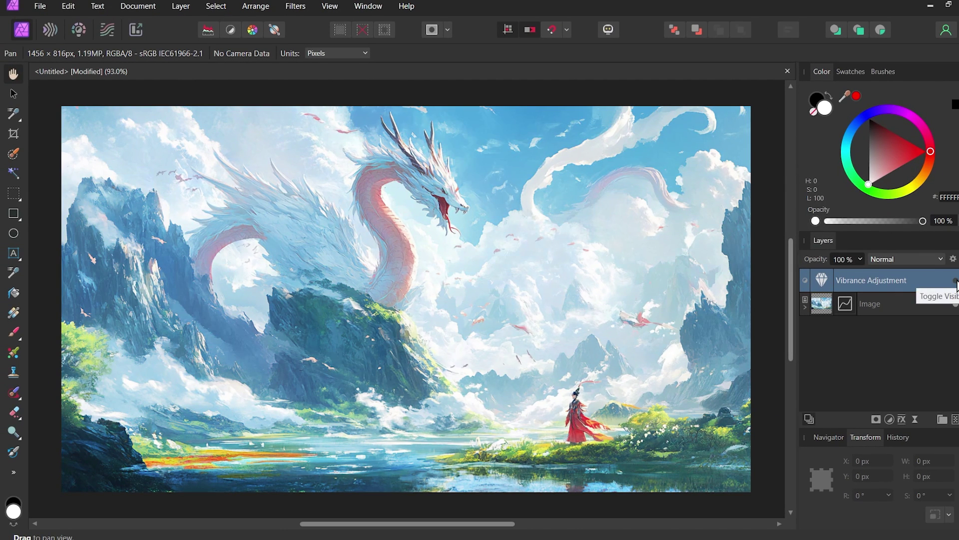
click(955, 280)
click(955, 280)
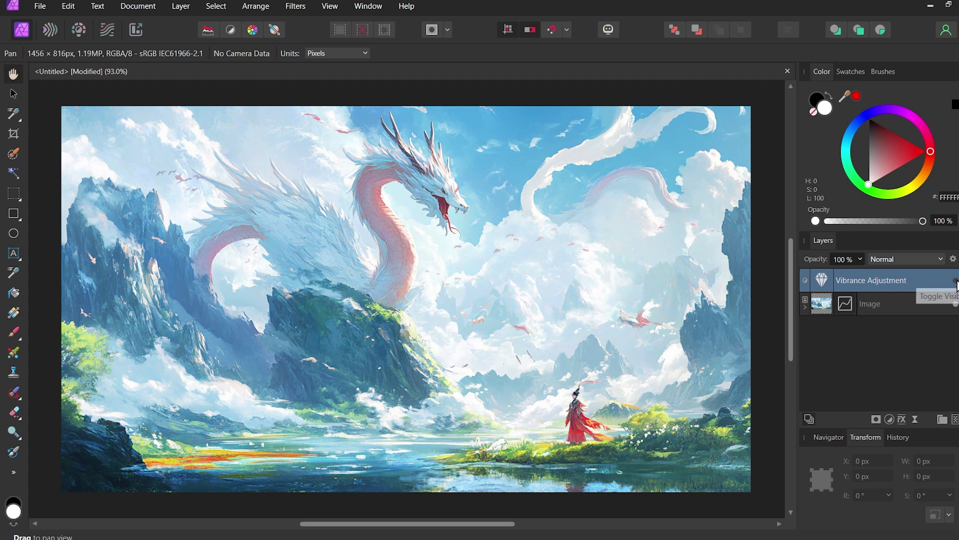
click(955, 280)
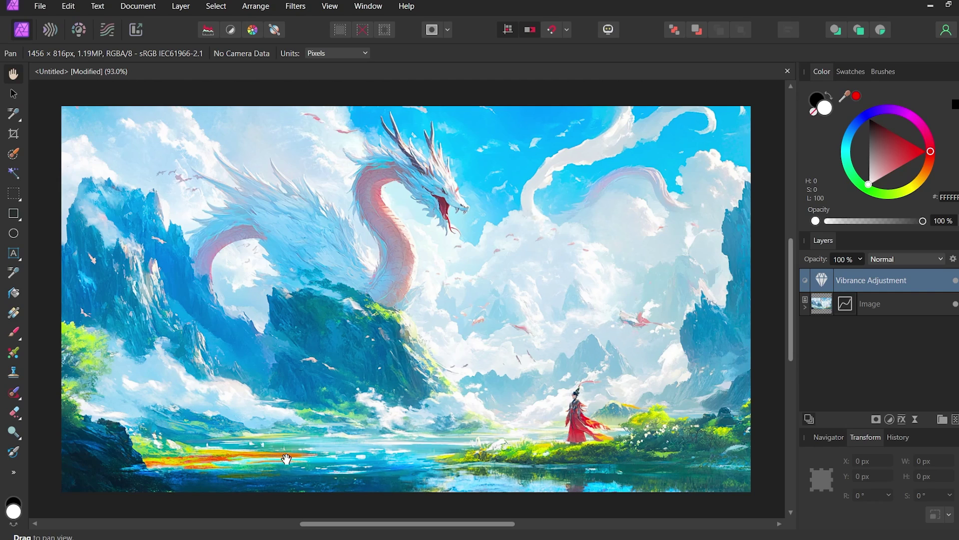
scroll(248, 445, up, 5)
- Zoom to the lake's orange stripe, add a pixel layer, and select a 32 px Paint Brush
drag(242, 452, 448, 288)
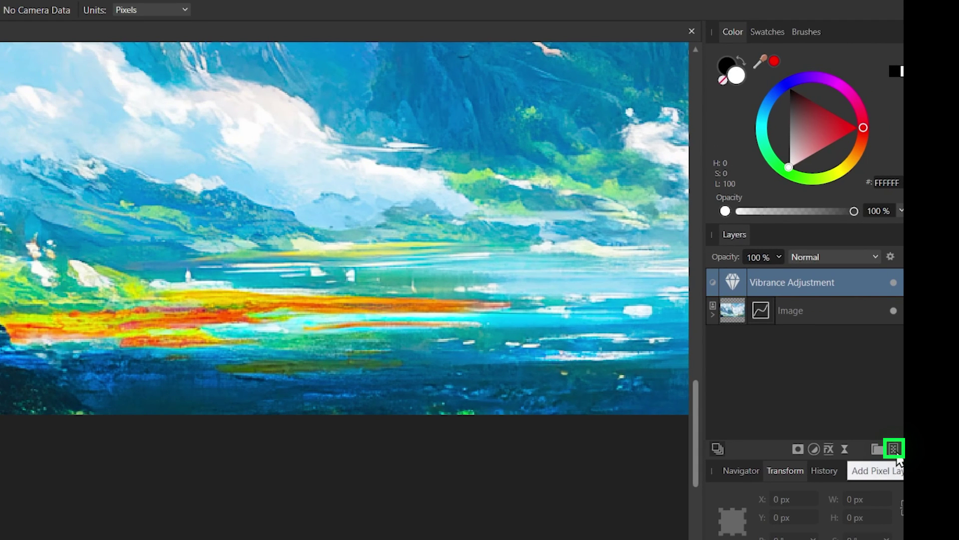
click(894, 450)
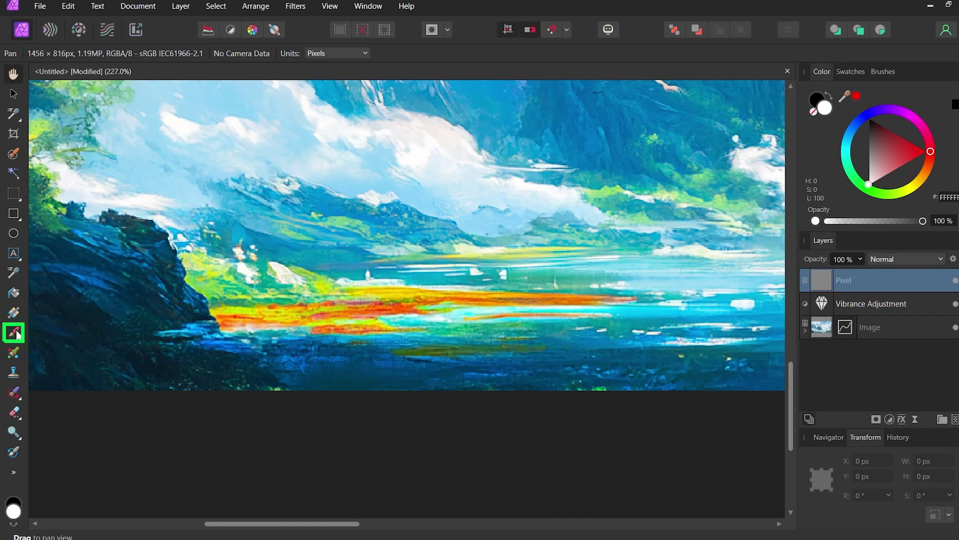
click(22, 338)
click(106, 331)
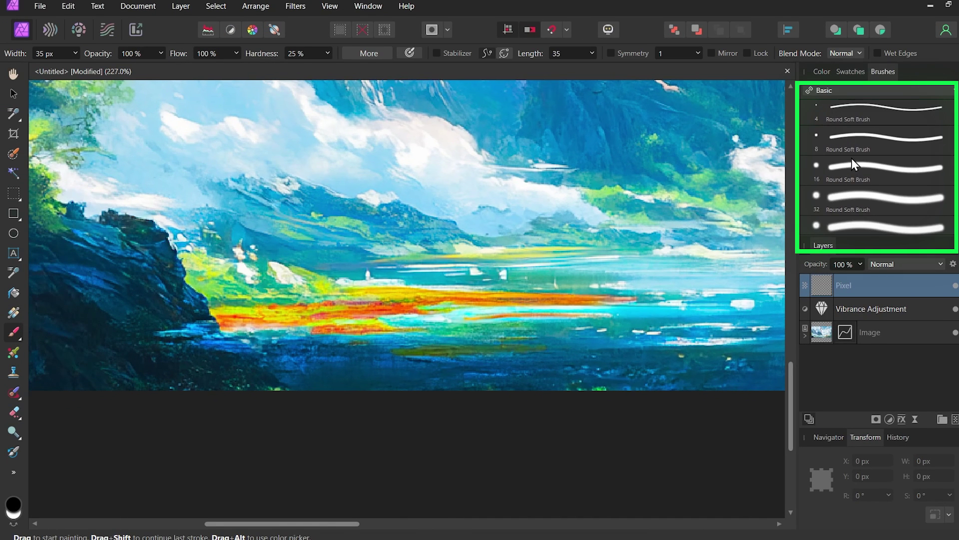
click(865, 193)
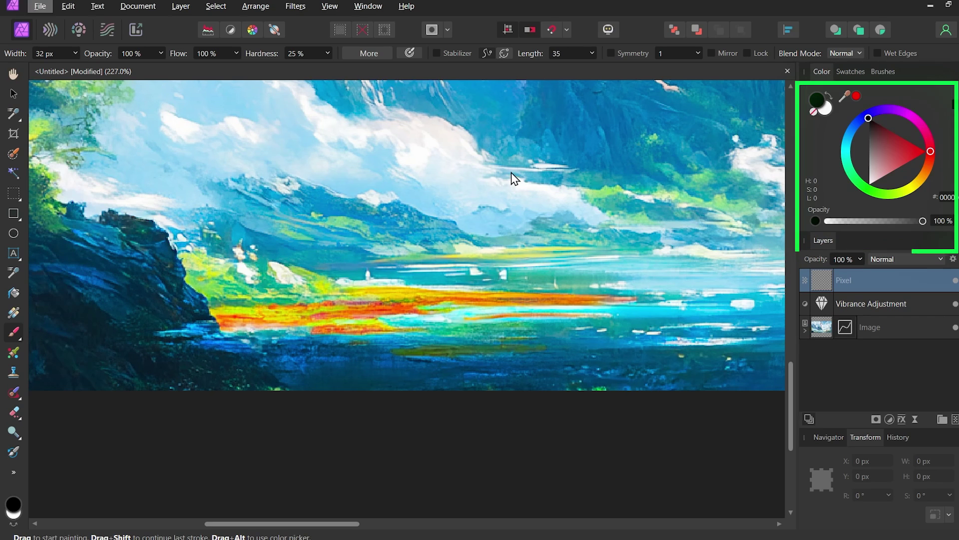
- Sample yellow-green from the canvas and paint it over the orange band
alt+click(326, 285)
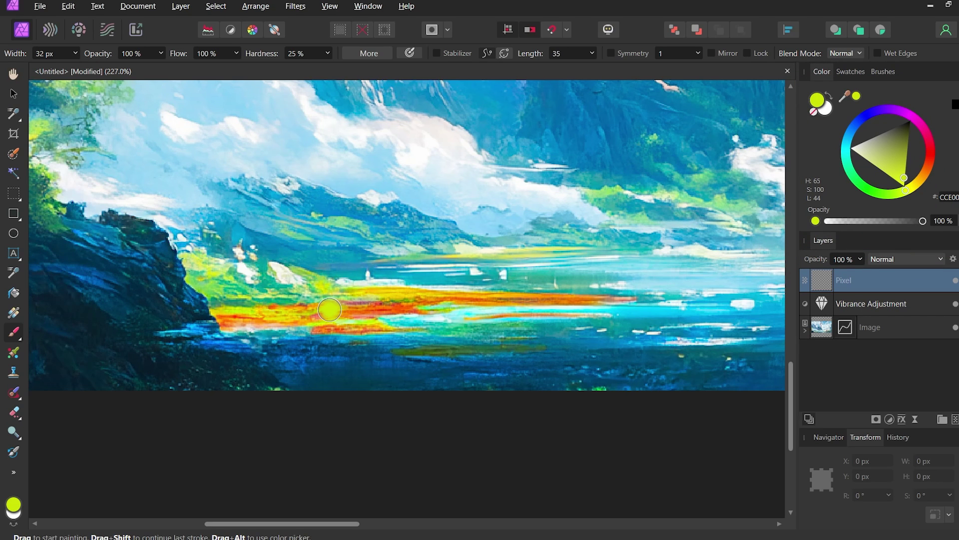
drag(338, 310, 420, 313)
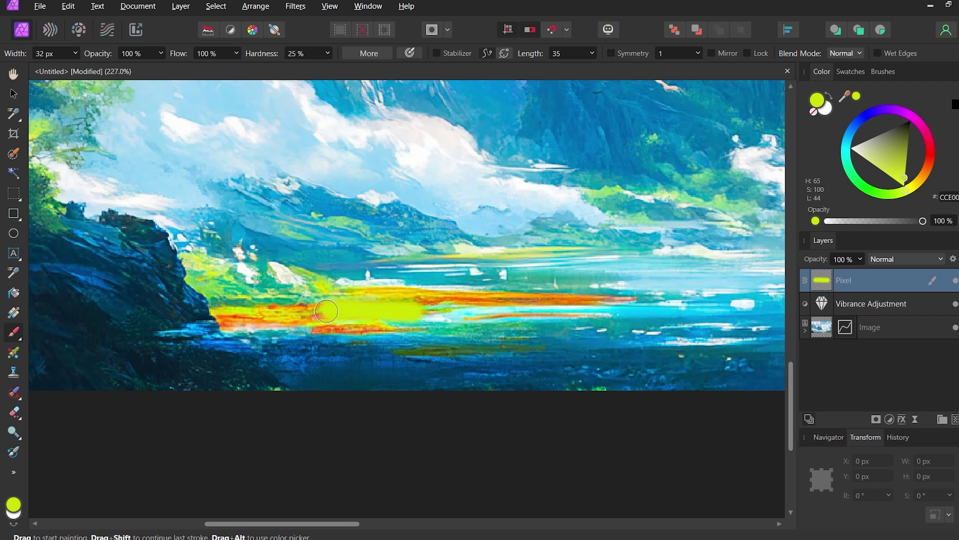
drag(327, 311, 260, 321)
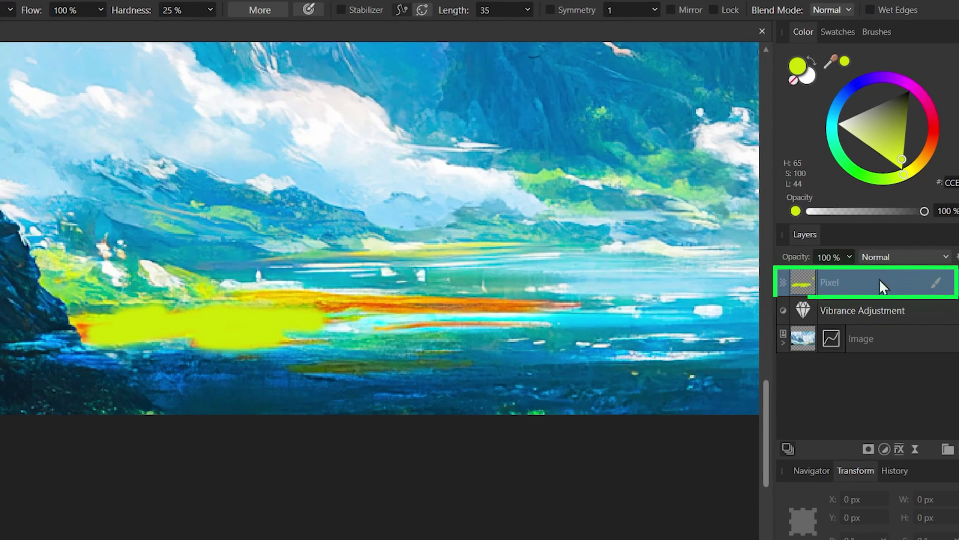
- Set the paint Pixel layer's blend mode to Color
click(886, 256)
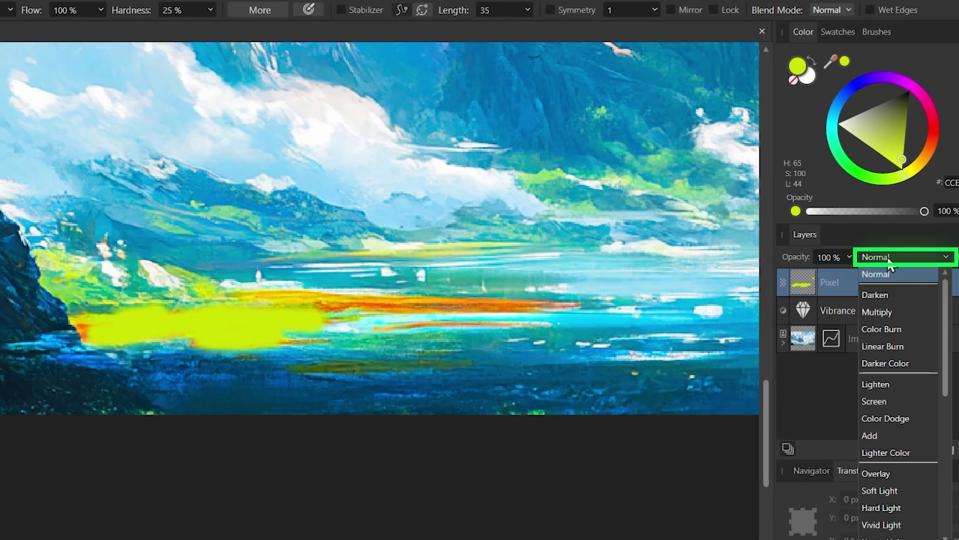
scroll(894, 399, down, 4)
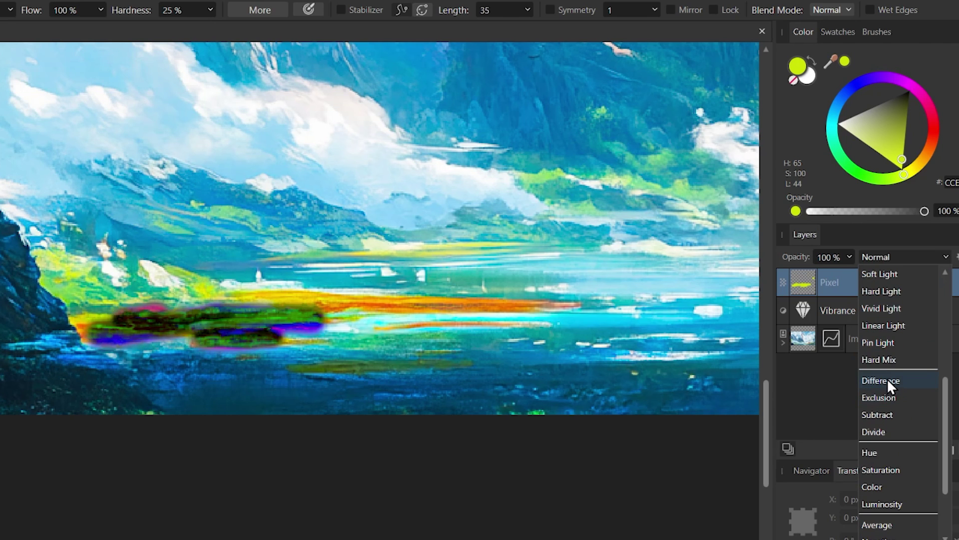
click(872, 487)
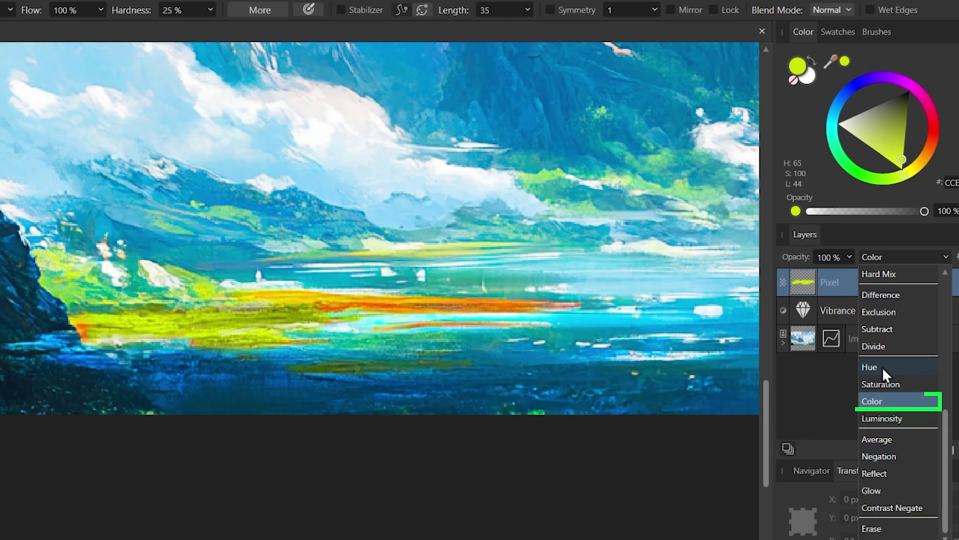
click(877, 402)
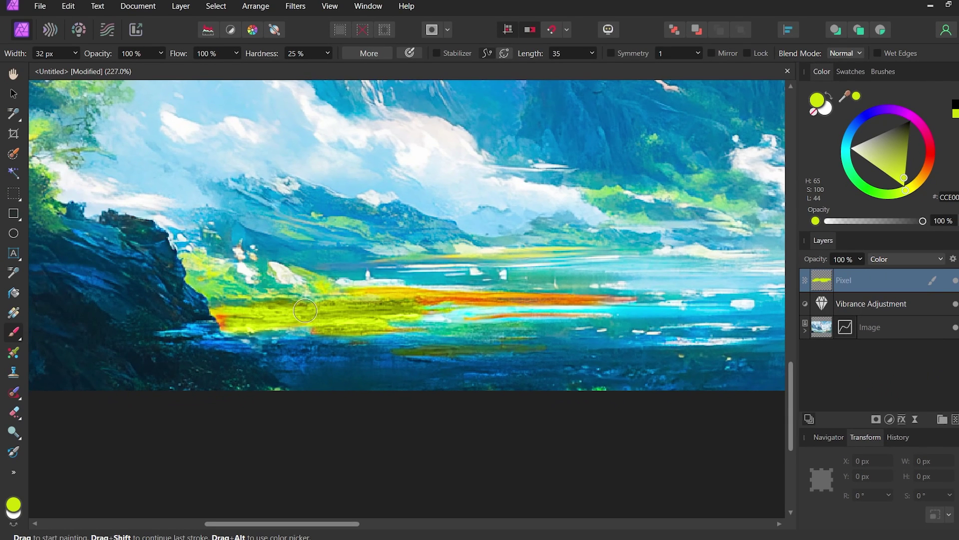
scroll(311, 316, up, 3)
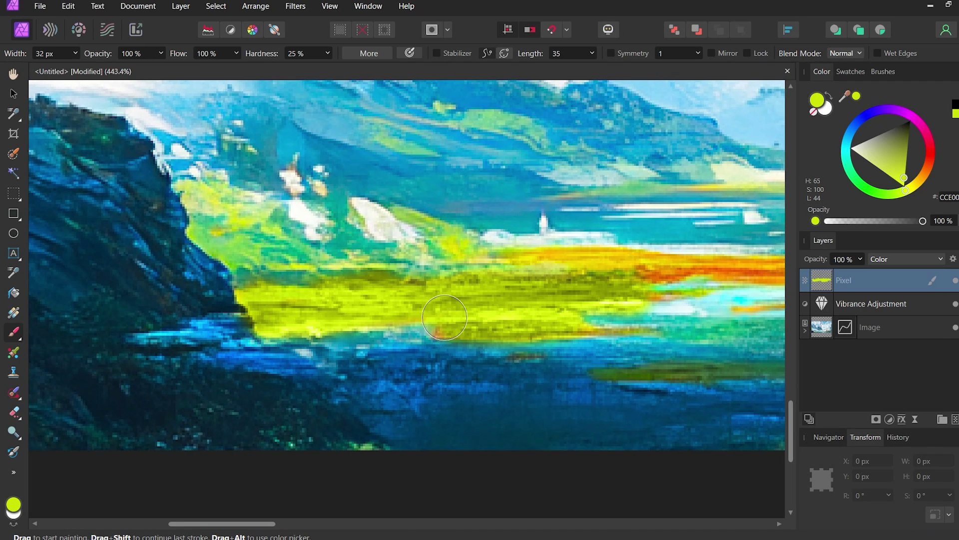
- Paint yellow-green strokes across the lake's orange band, then sample a light green from the landscape
scroll(453, 317, right, 3)
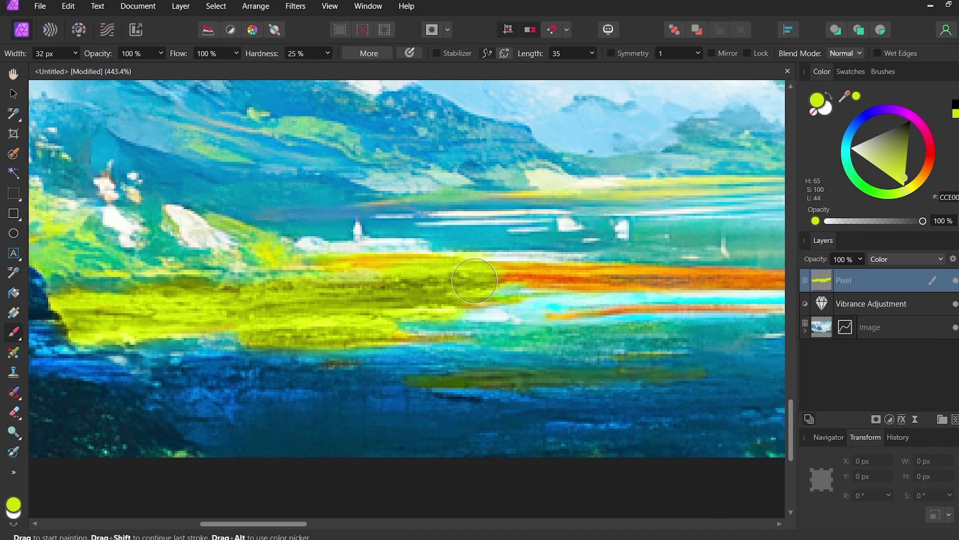
scroll(400, 285, right, 3)
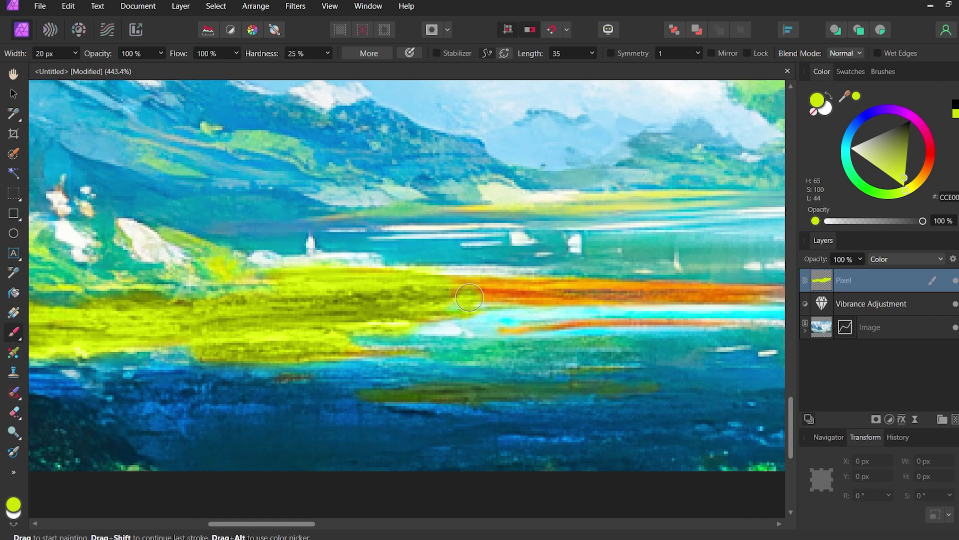
drag(469, 298, 567, 297)
scroll(561, 292, right, 4)
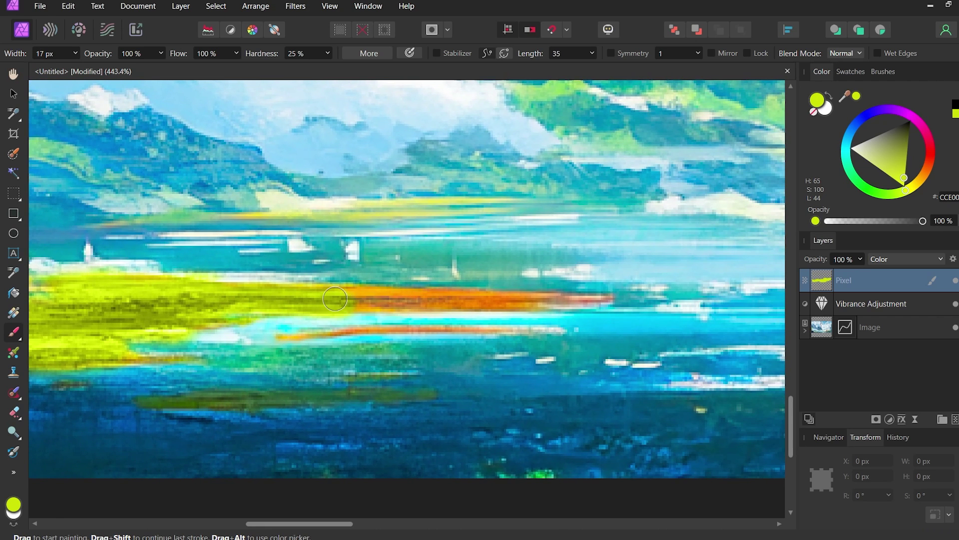
drag(335, 299, 554, 302)
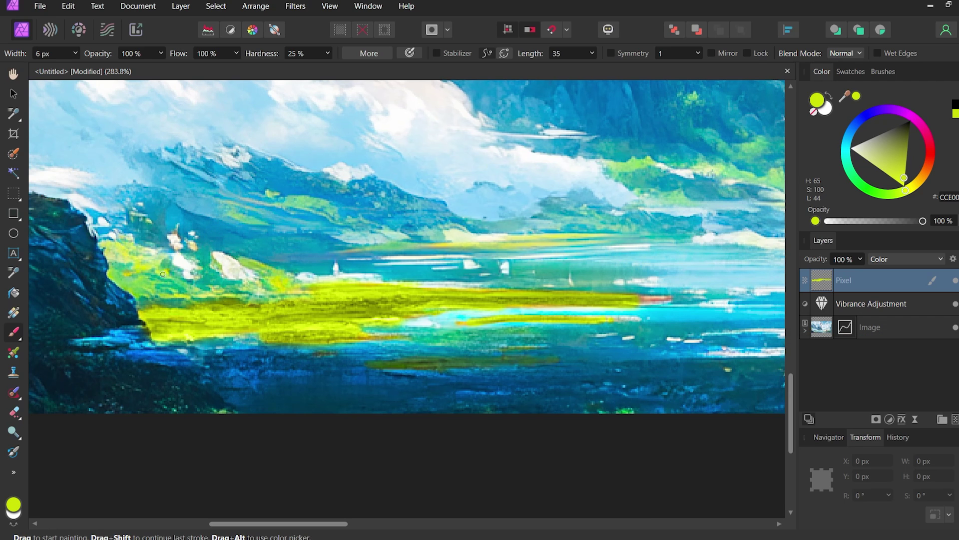
alt+click(136, 287)
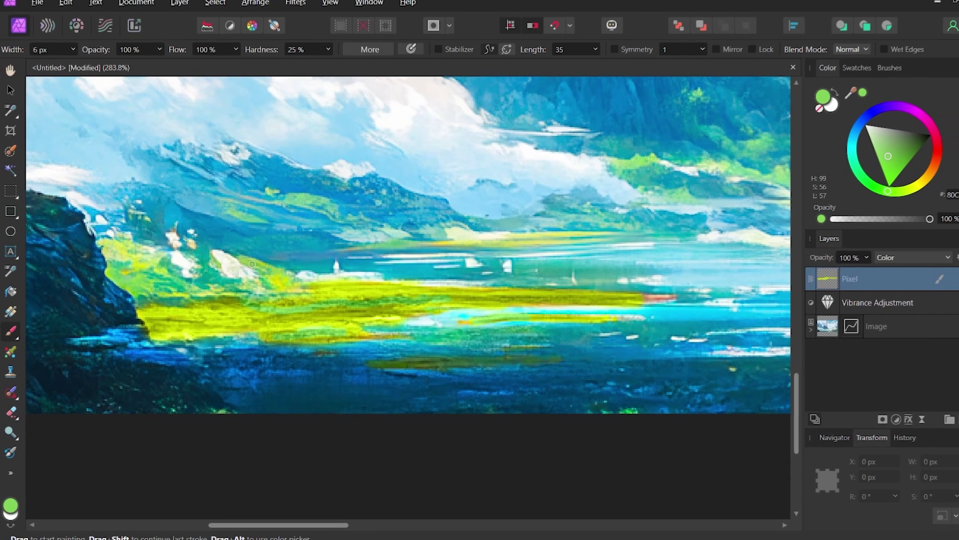
- Sample greens, the pale horizon yellow and the painted yellow-green, then solo the Pixel layer and restore the full view
alt+click(319, 312)
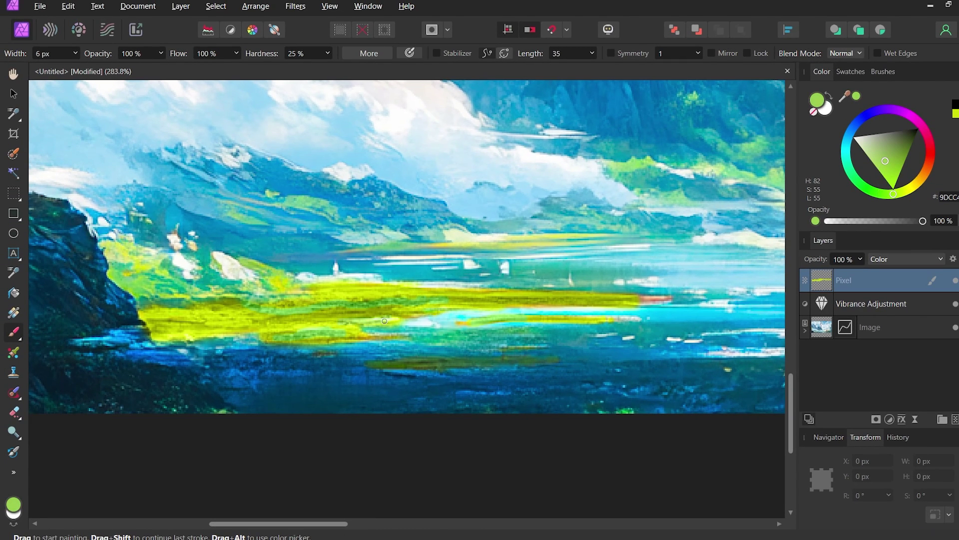
alt+click(733, 184)
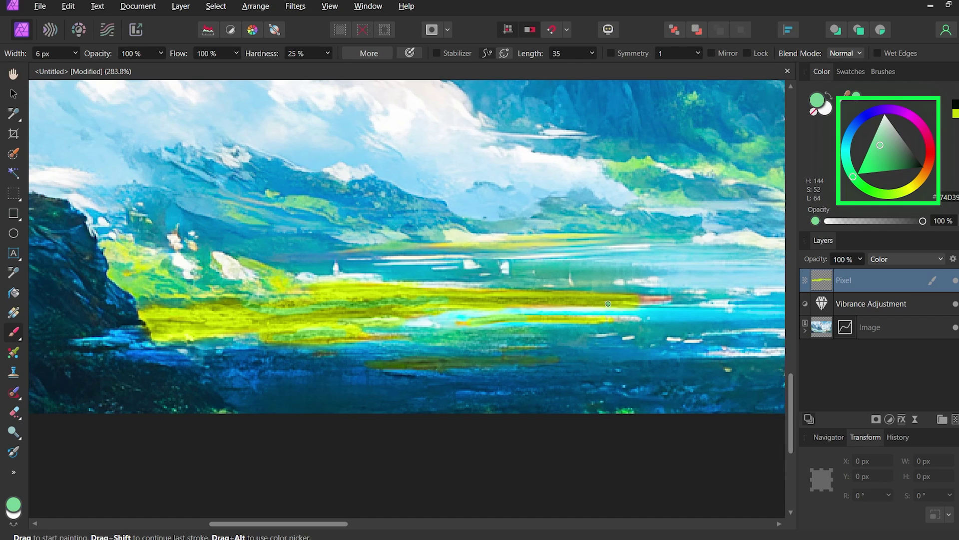
alt+click(549, 236)
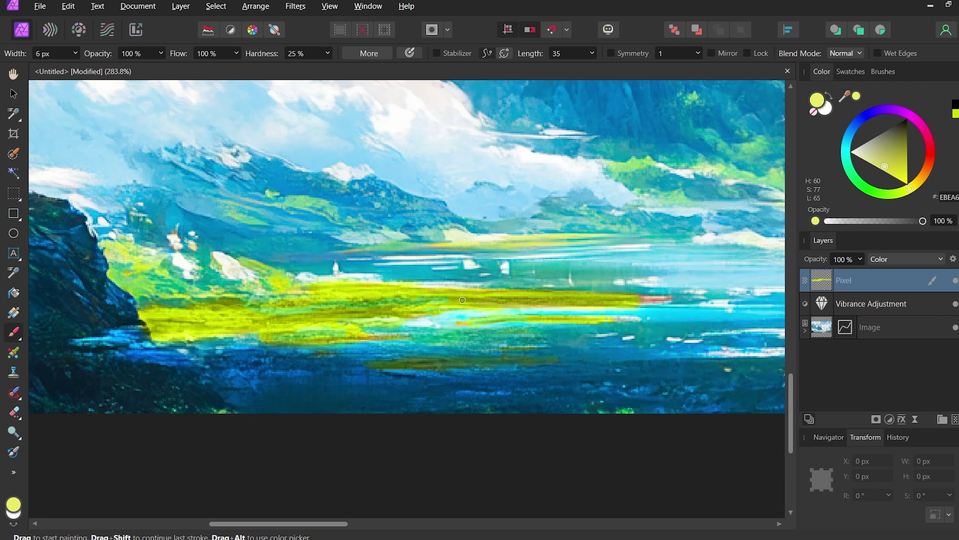
alt+click(298, 320)
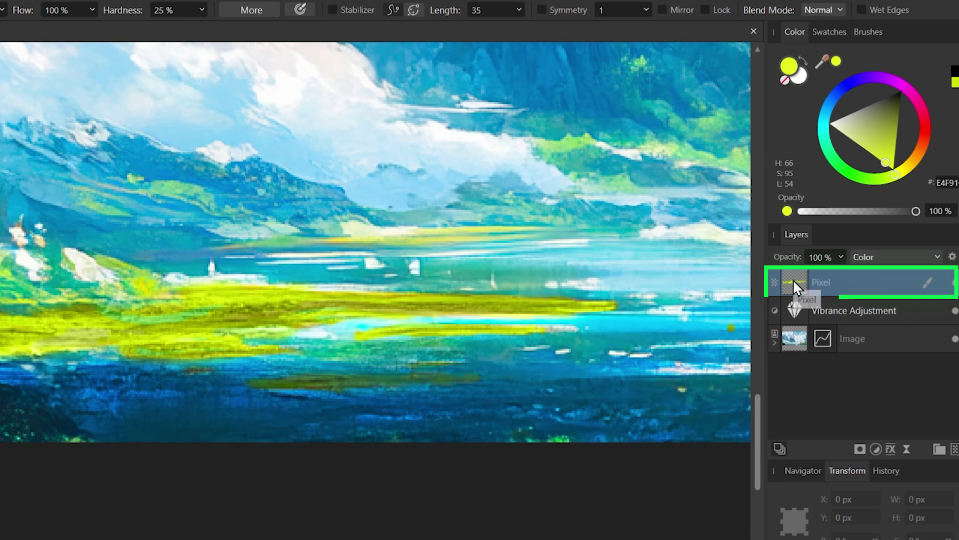
alt+click(794, 284)
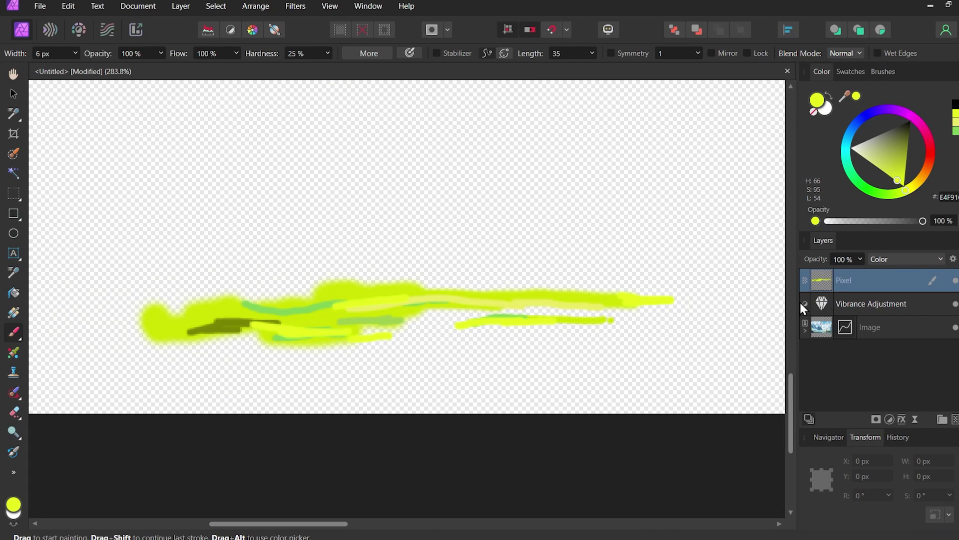
alt+click(805, 303)
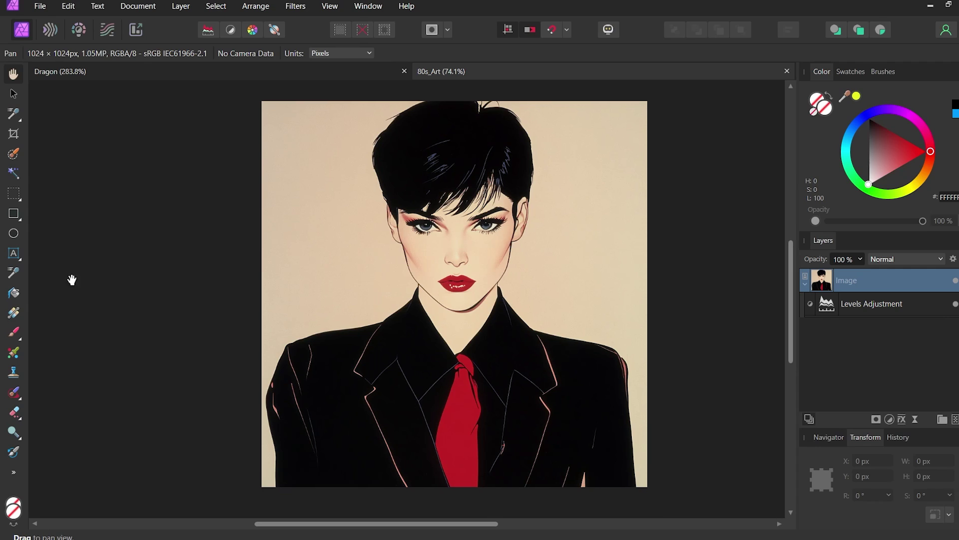
- With the Paint Brush, add a new empty Pixel layer and pick a fully saturated blue
click(15, 333)
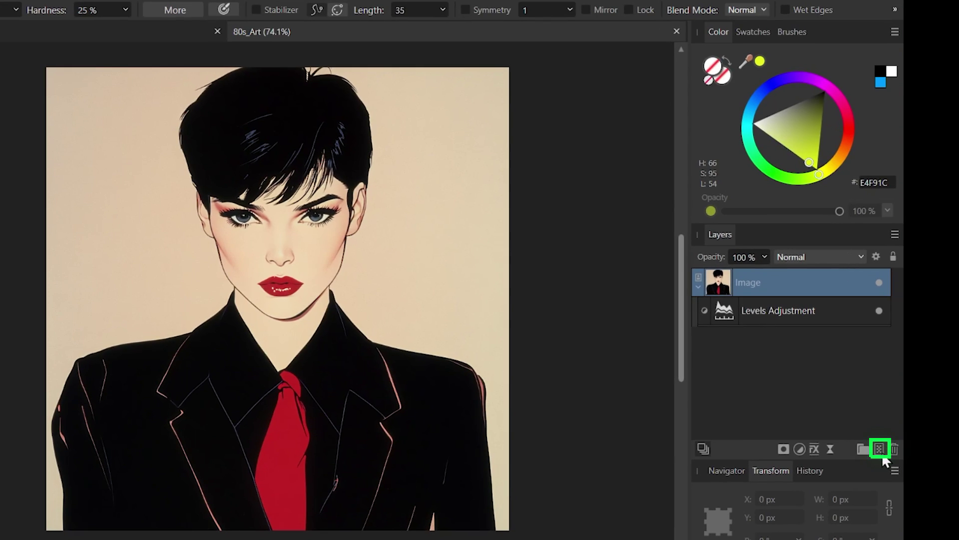
click(955, 419)
scroll(259, 216, up, 6)
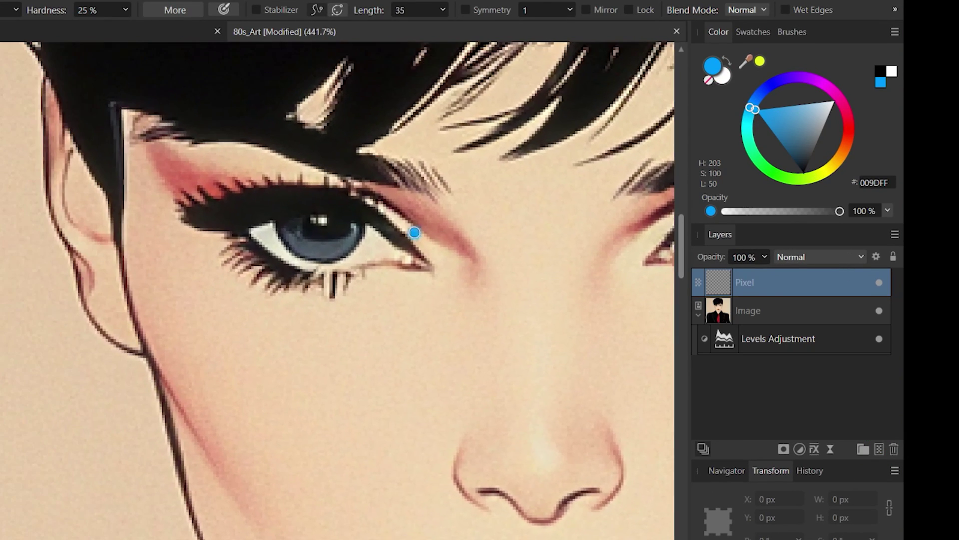
click(782, 116)
drag(848, 131, 817, 130)
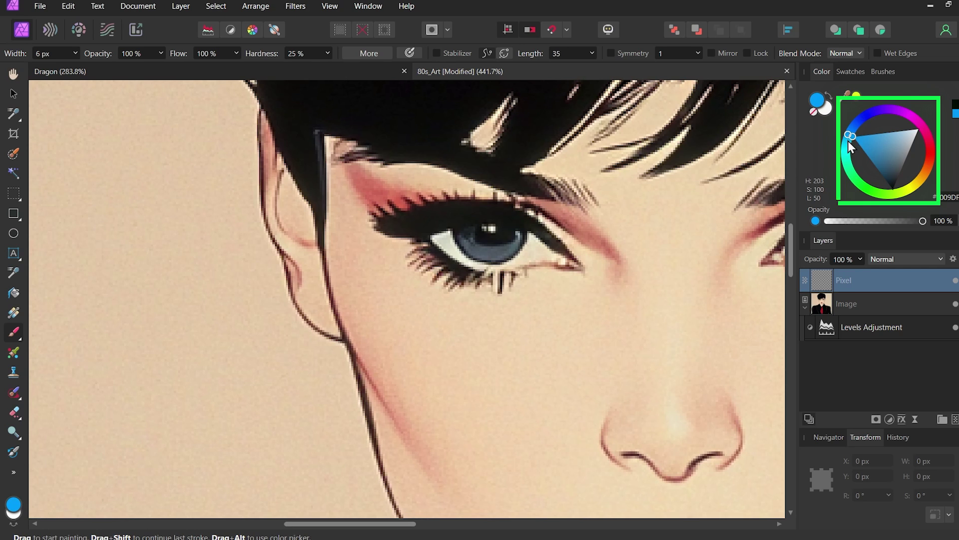
click(817, 130)
- Zoom in and paint blue over both of the woman's irises
scroll(511, 235, up, 3)
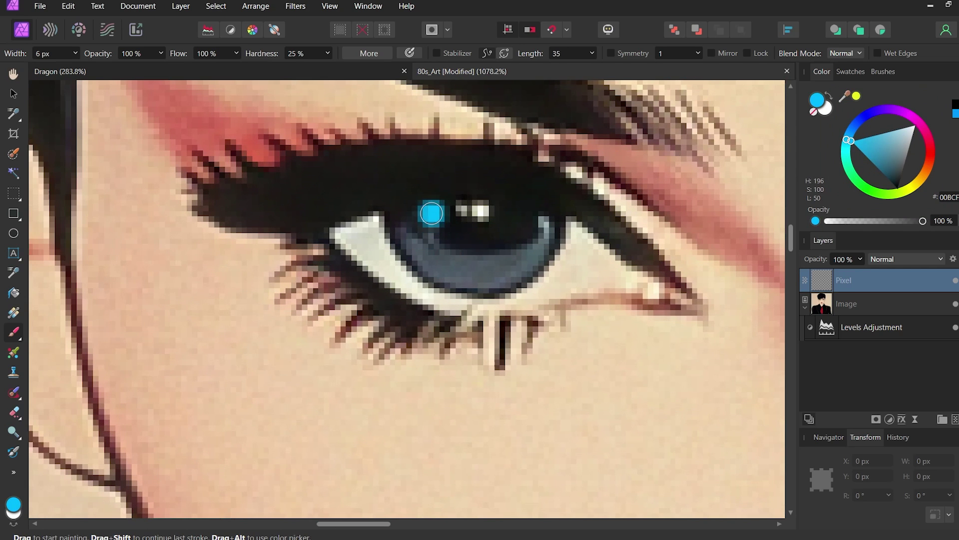
mouse_move(433, 212)
mouse_down()
mouse_move(407, 215)
mouse_move(427, 257)
mouse_move(472, 267)
mouse_move(542, 245)
mouse_move(489, 273)
mouse_move(430, 262)
mouse_move(400, 245)
mouse_up()
scroll(400, 245, right, 5)
click(253, 243)
scroll(272, 242, right, 5)
mouse_move(524, 228)
mouse_down()
mouse_move(549, 250)
mouse_move(578, 261)
mouse_move(610, 256)
mouse_move(660, 221)
mouse_move(626, 264)
mouse_move(581, 274)
mouse_move(520, 230)
mouse_up()
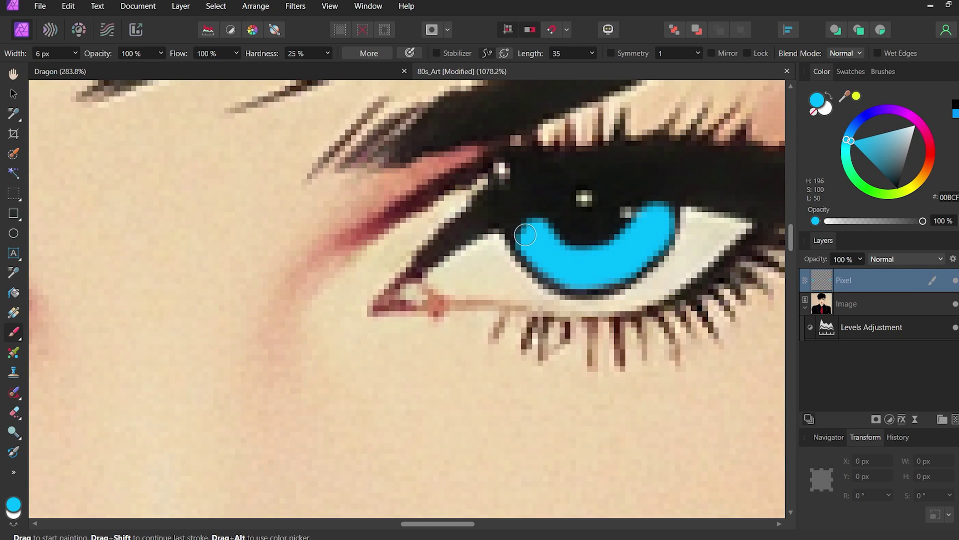
scroll(479, 255, down, 8)
scroll(480, 255, down, 5)
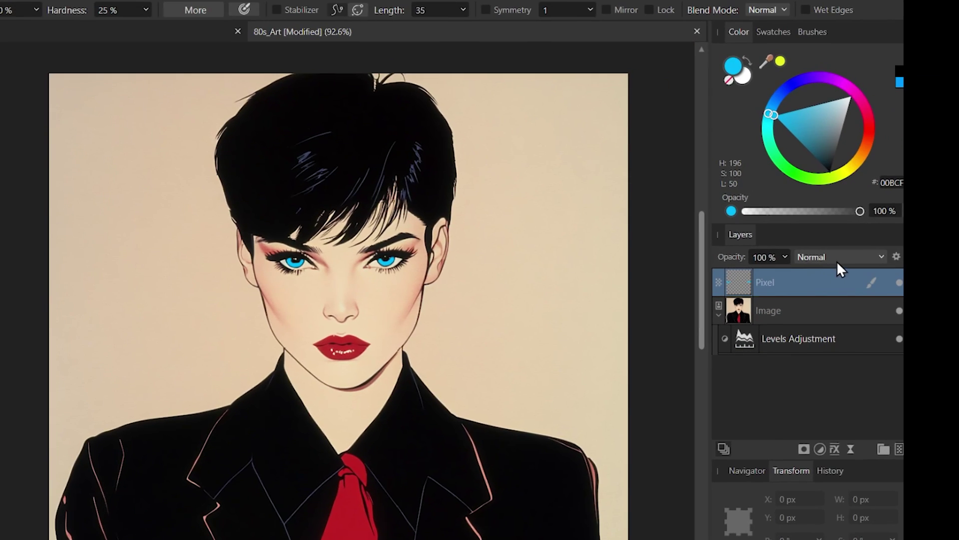
- Set the blue eye-paint Pixel layer's blend mode to Color
click(913, 260)
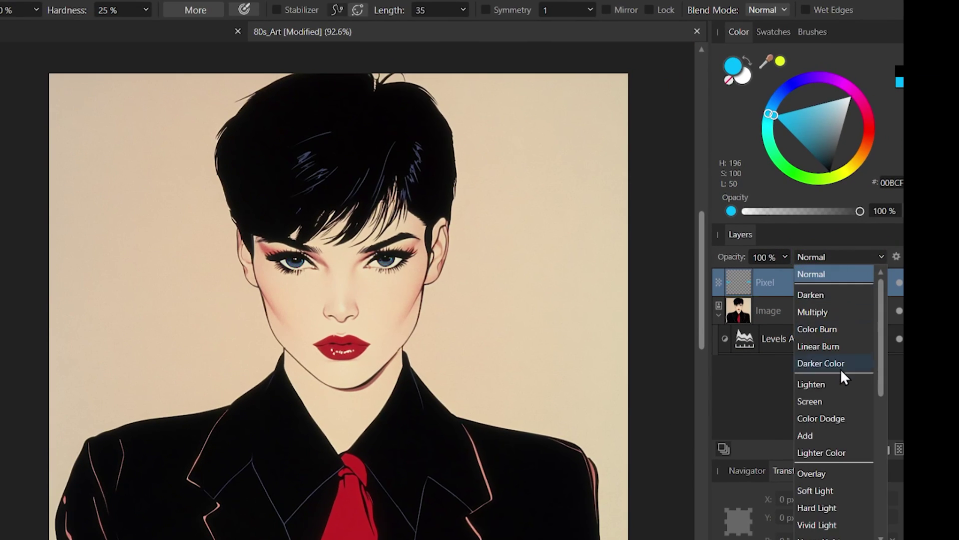
scroll(841, 368, down, 4)
click(818, 487)
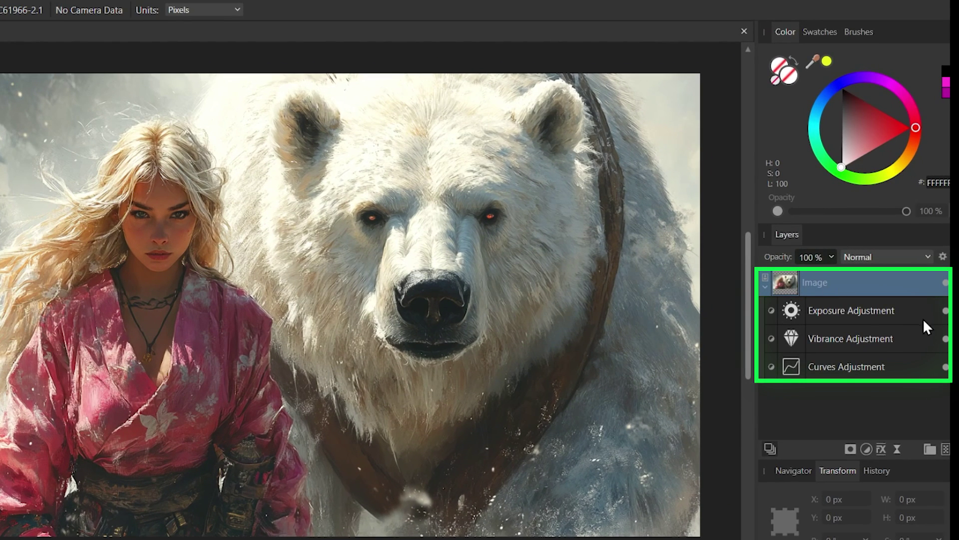
- Select the three adjustment layers and toggle the Exposure adjustment to compare
click(899, 311)
shift+click(872, 365)
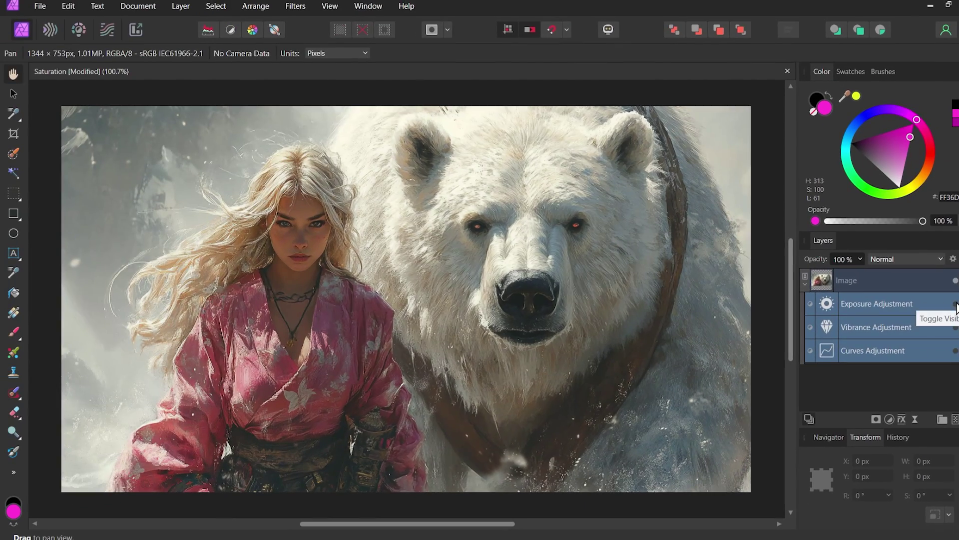
click(956, 305)
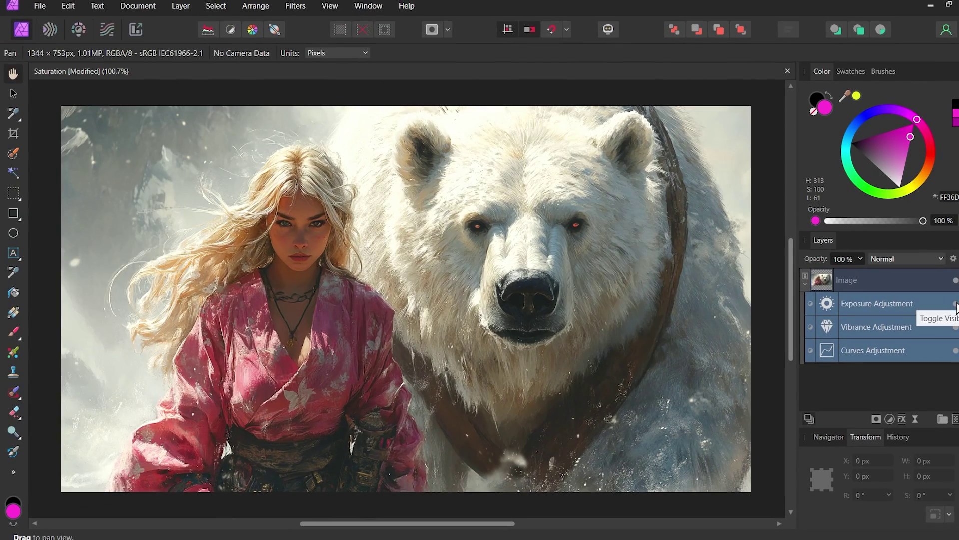
click(956, 305)
click(955, 305)
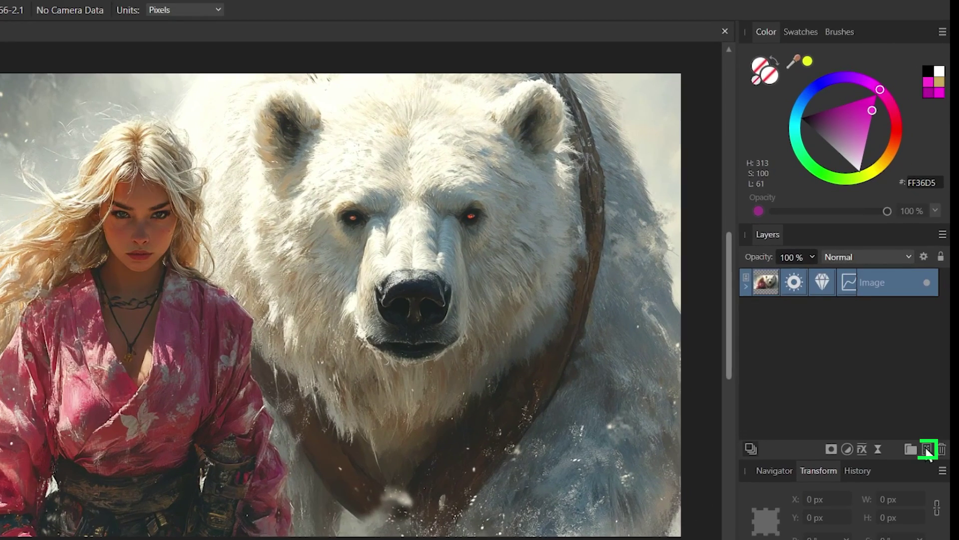
- Add a new empty Pixel layer, enlarge the Paint Brush to 180 px, and undo a test magenta dab
click(926, 449)
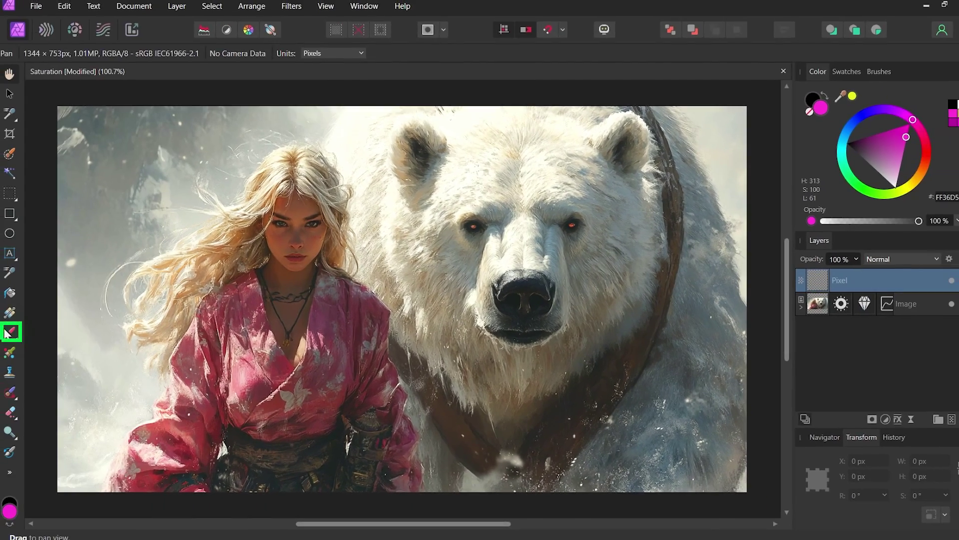
click(10, 331)
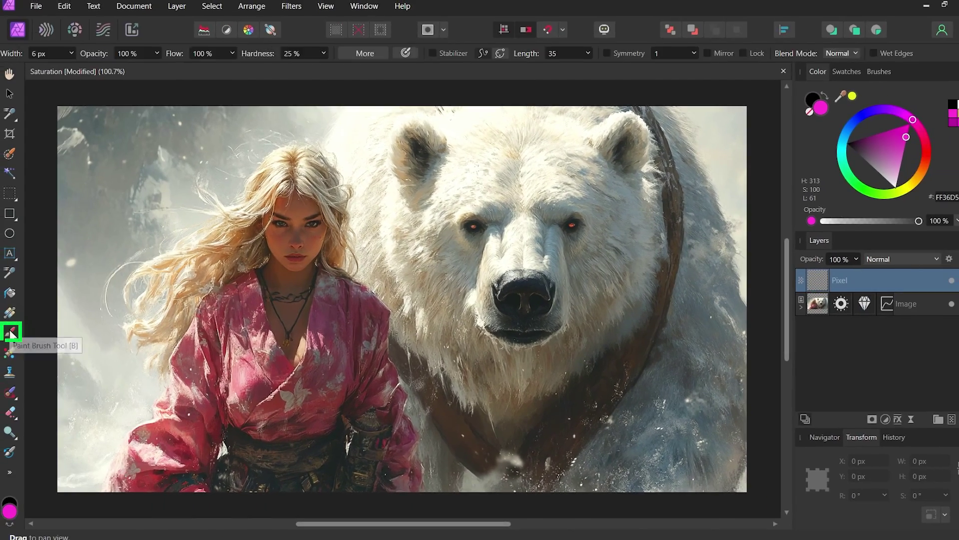
drag(689, 222, 734, 222)
click(370, 225)
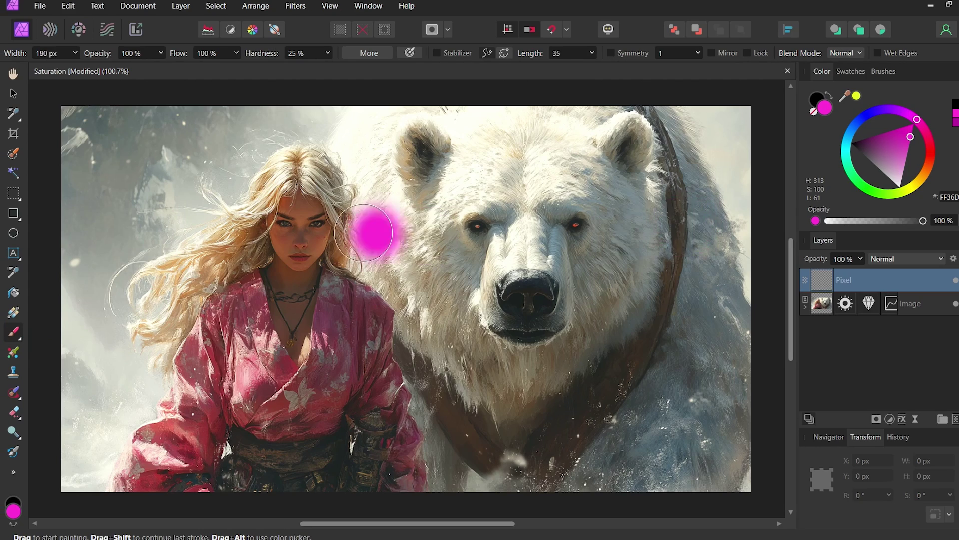
scroll(353, 226, up, 3)
scroll(358, 225, down, 2)
key(ctrl+z)
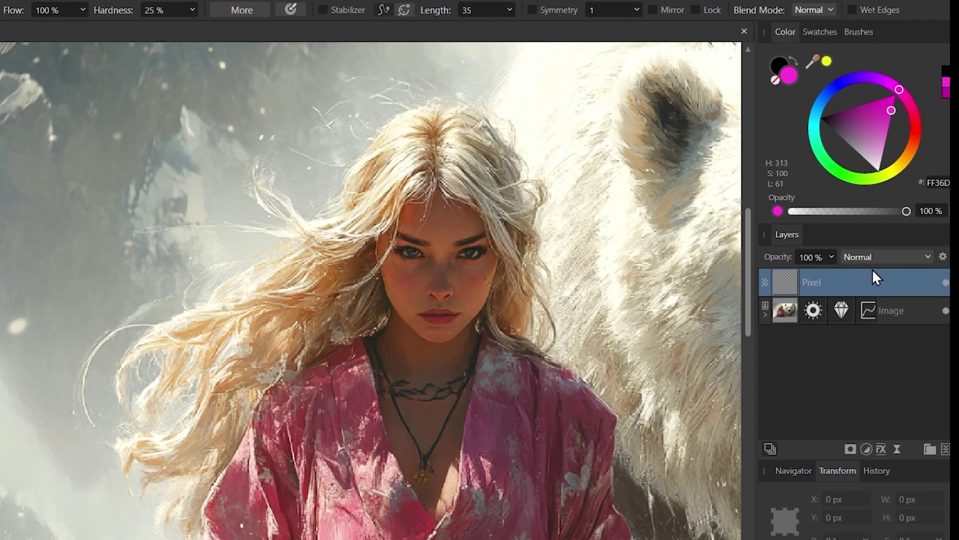
- Set the new layer's blend mode to Saturation and shift the paint hue away from magenta
click(898, 259)
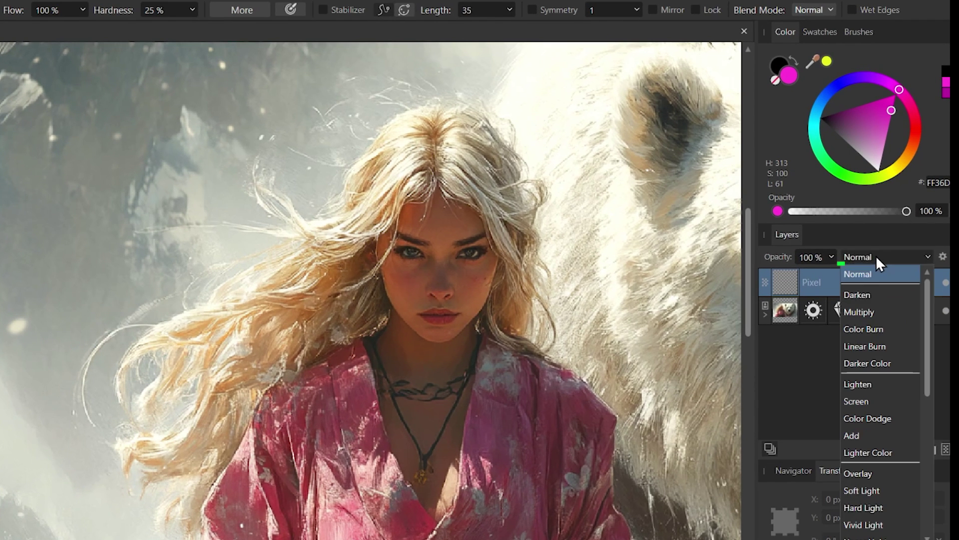
scroll(877, 362, down, 5)
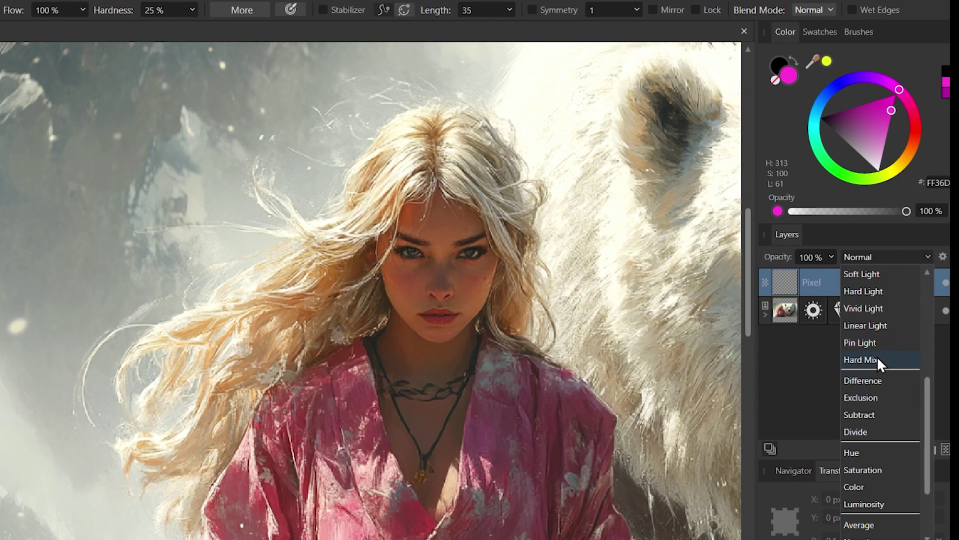
click(871, 471)
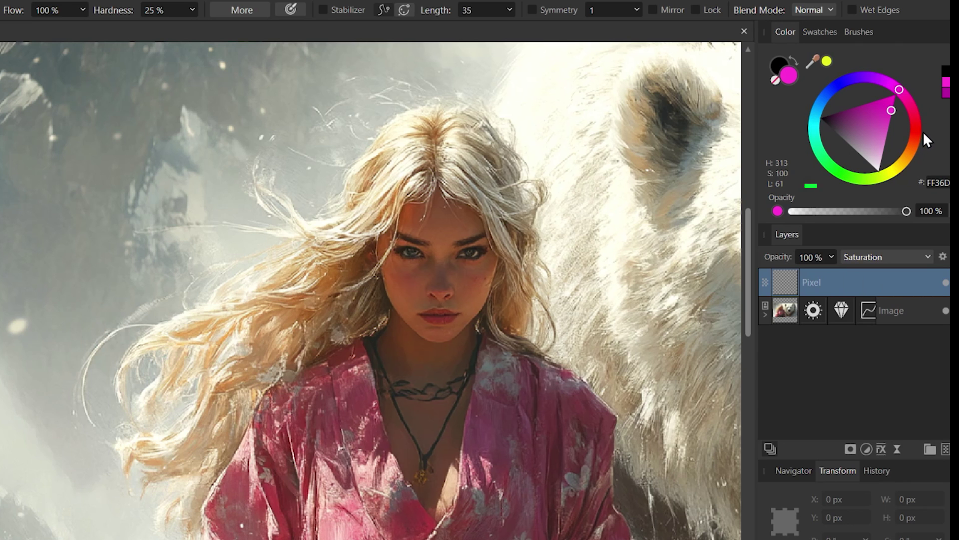
click(916, 132)
- Pick a slightly muted yellow and paint it over the crown and across the hair
mouse_move(912, 131)
mouse_down()
mouse_move(884, 155)
mouse_move(902, 178)
mouse_up()
click(888, 153)
drag(520, 190, 546, 167)
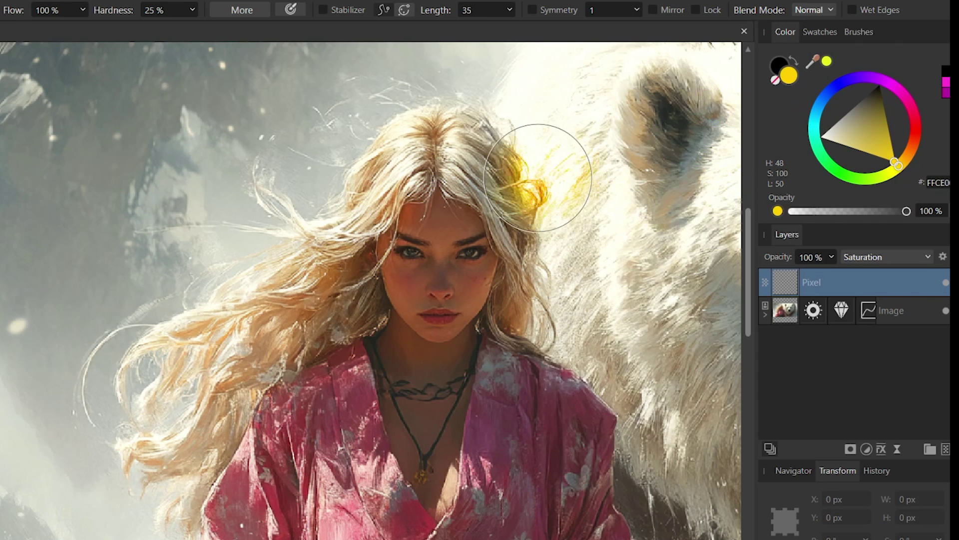
scroll(546, 167, up, 3)
drag(477, 120, 348, 153)
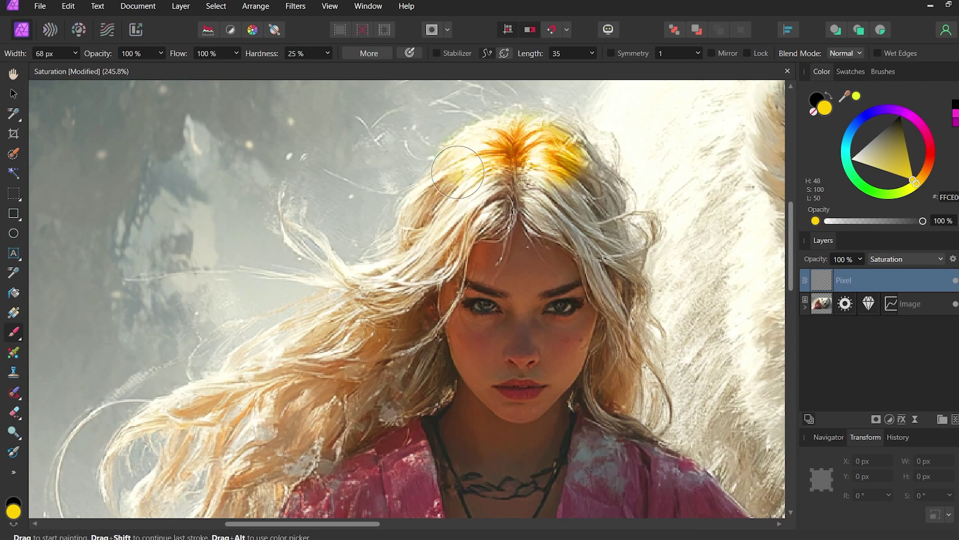
mouse_move(458, 172)
mouse_down()
mouse_move(440, 202)
mouse_move(514, 182)
mouse_move(462, 202)
mouse_move(402, 286)
mouse_move(408, 276)
mouse_move(329, 345)
mouse_move(392, 308)
mouse_move(388, 368)
mouse_move(407, 313)
mouse_move(426, 379)
mouse_move(369, 404)
mouse_move(373, 337)
mouse_up()
- With a smaller brush, paint colour over the left hair strands and remaining hair
key(bracketleft)
key(bracketleft)
key(bracketleft)
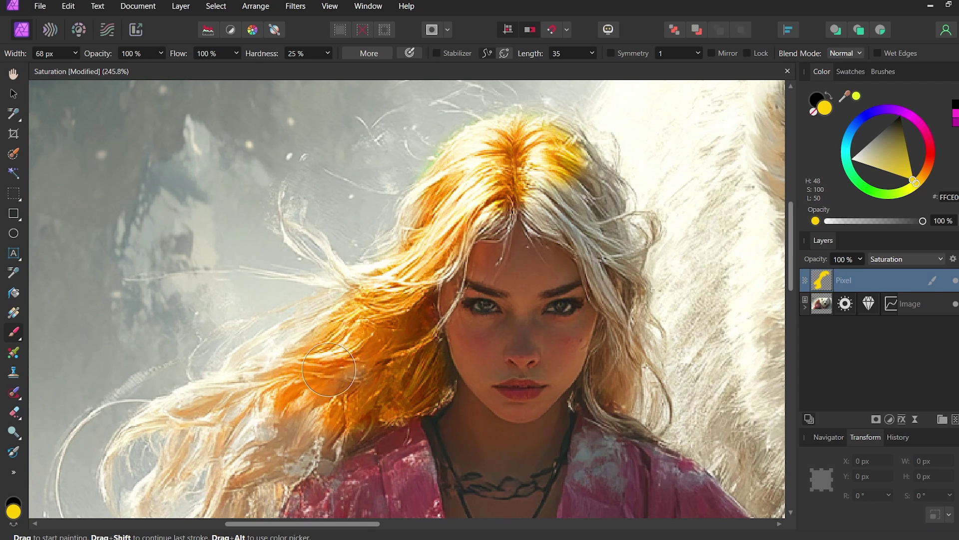
mouse_move(339, 369)
mouse_down()
mouse_move(466, 271)
mouse_move(400, 294)
mouse_move(425, 301)
mouse_move(376, 382)
mouse_move(467, 325)
mouse_move(380, 376)
mouse_move(338, 450)
mouse_move(393, 417)
mouse_move(372, 408)
mouse_move(269, 484)
mouse_move(356, 462)
mouse_move(392, 425)
mouse_move(327, 489)
mouse_move(366, 460)
mouse_move(381, 342)
mouse_up()
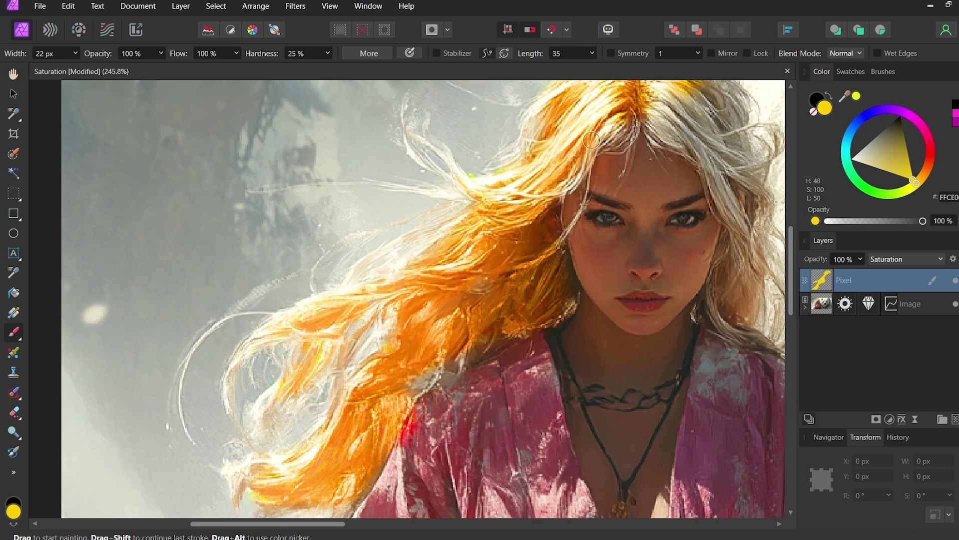
drag(591, 140, 500, 195)
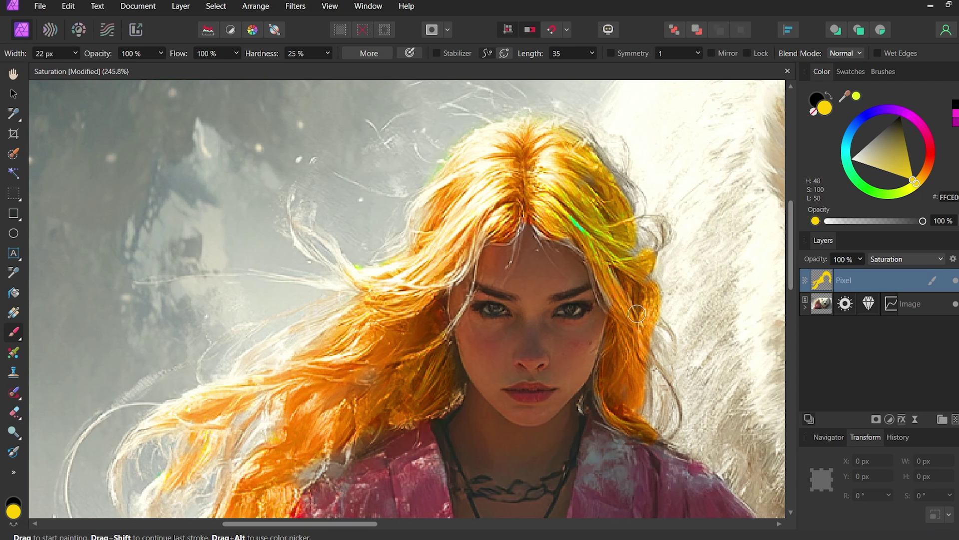
scroll(626, 232, down, 5)
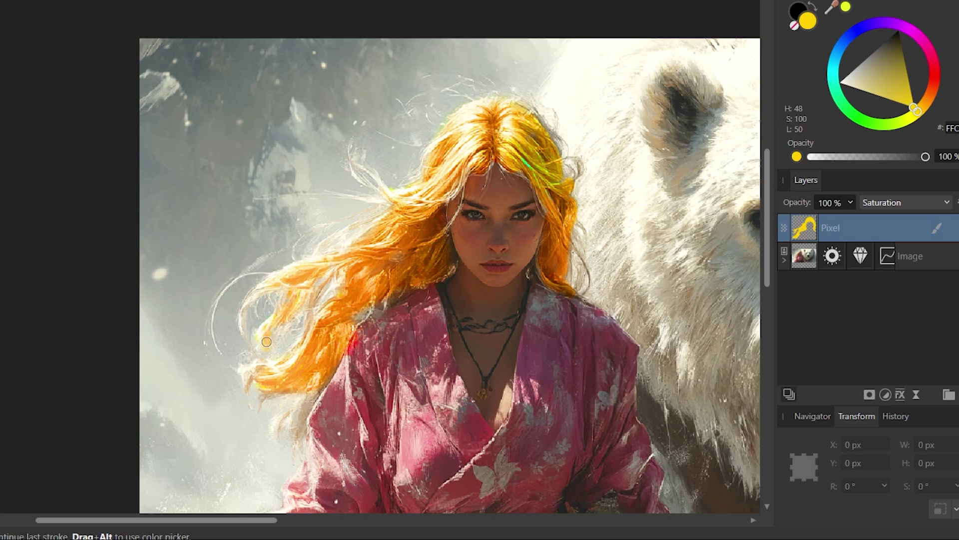
key(e)
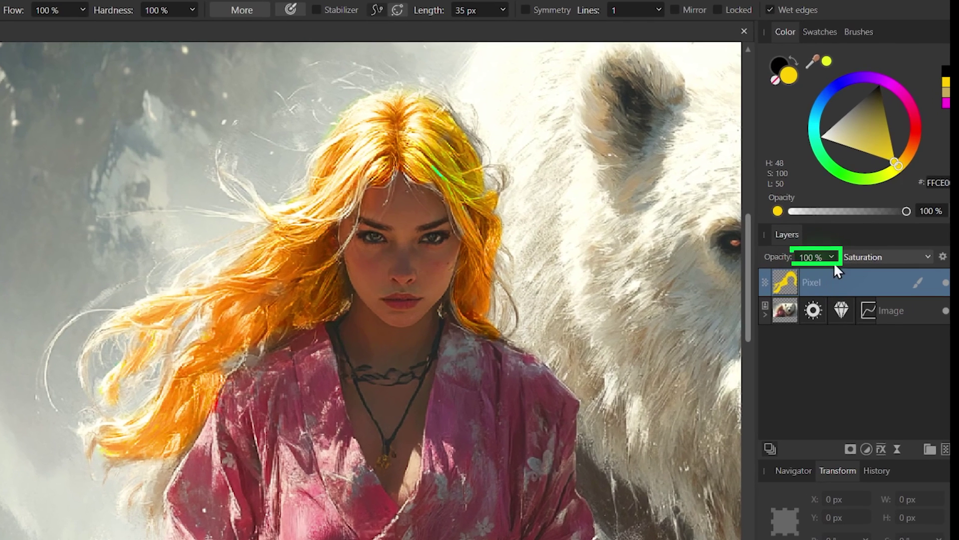
- Lower the hair colour layer's opacity to 42% and toggle its visibility to compare
click(859, 259)
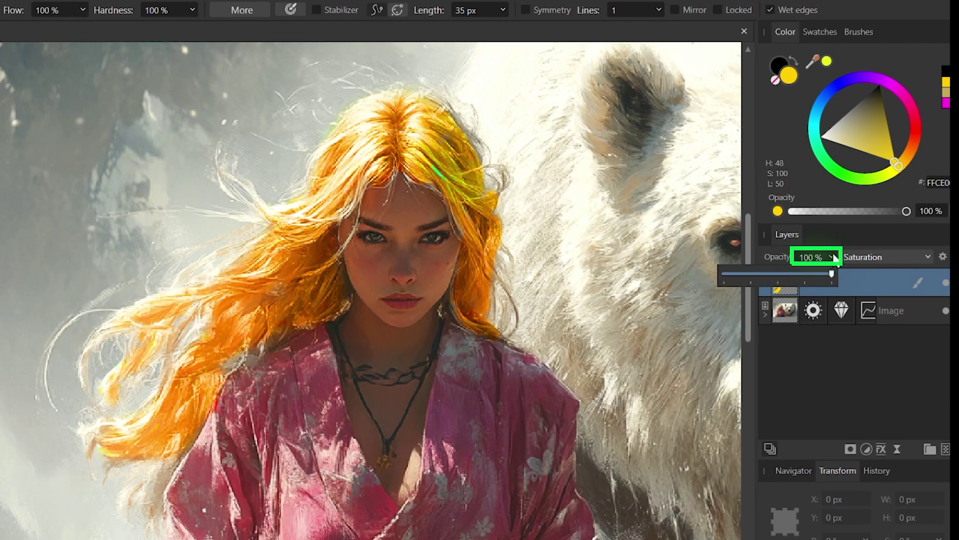
drag(835, 273, 769, 271)
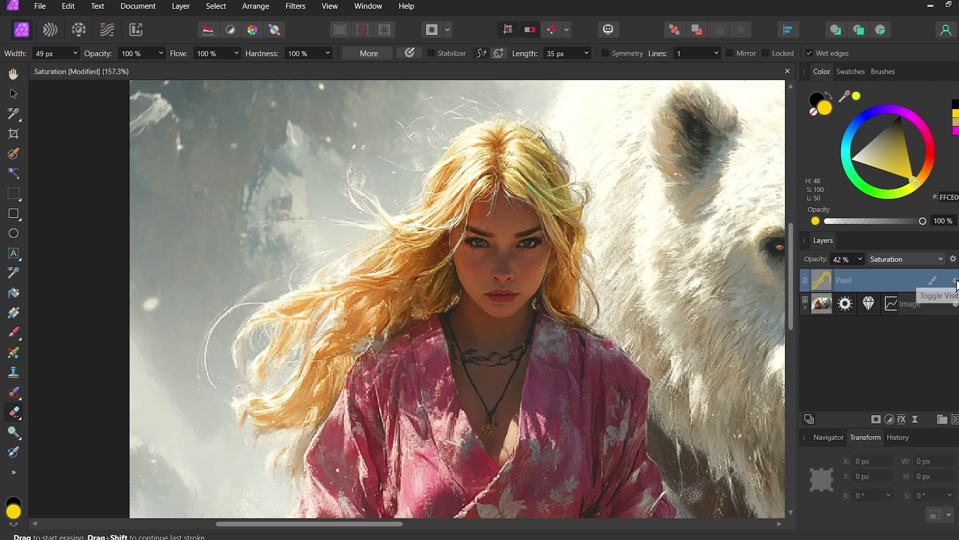
click(956, 281)
click(956, 281)
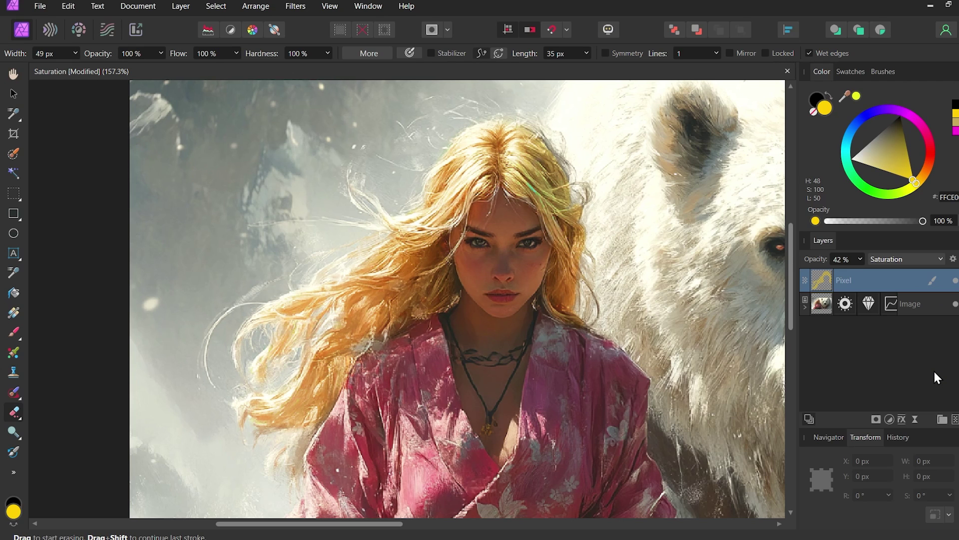
- Zoom onto the hairline, shrink the eraser to a fine tip, and add a new empty Pixel layer
scroll(642, 206, up, 5)
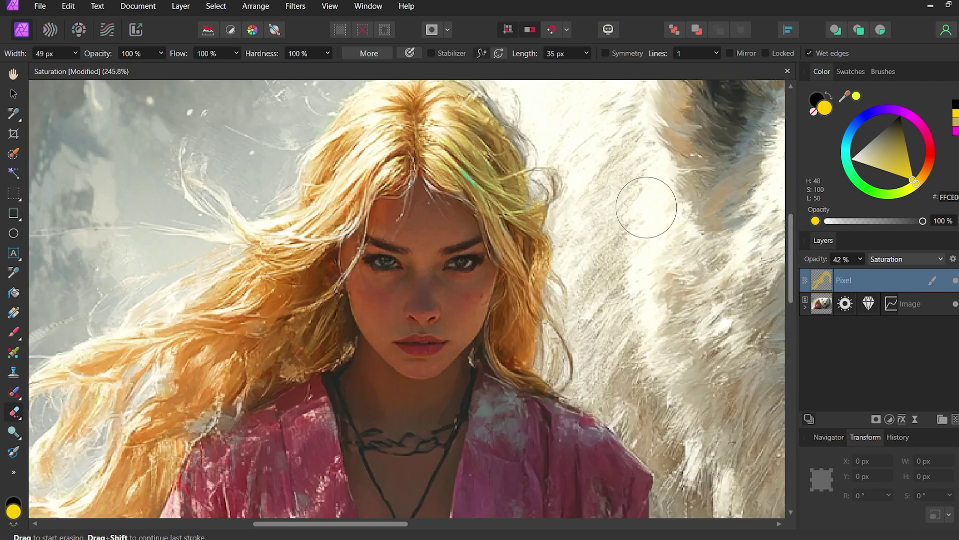
drag(623, 205, 738, 310)
key(bracketleft)
key(bracketleft)
key(bracketleft)
key(bracketleft)
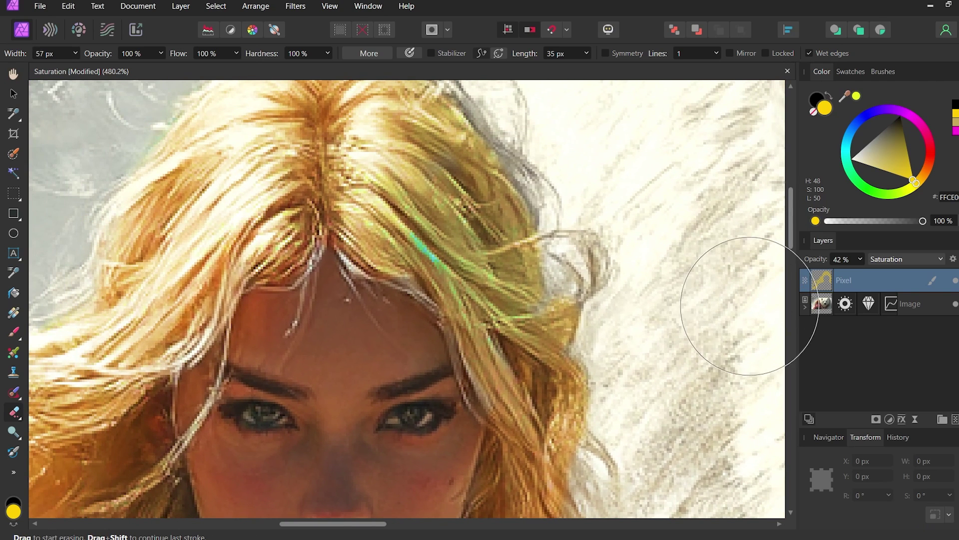
key(bracketleft)
key(bracketleft)
key(bracketleft)
key(bracketleft)
key(bracketleft)
key(bracketleft)
key(bracketleft)
key(bracketleft)
key(bracketleft)
key(bracketleft)
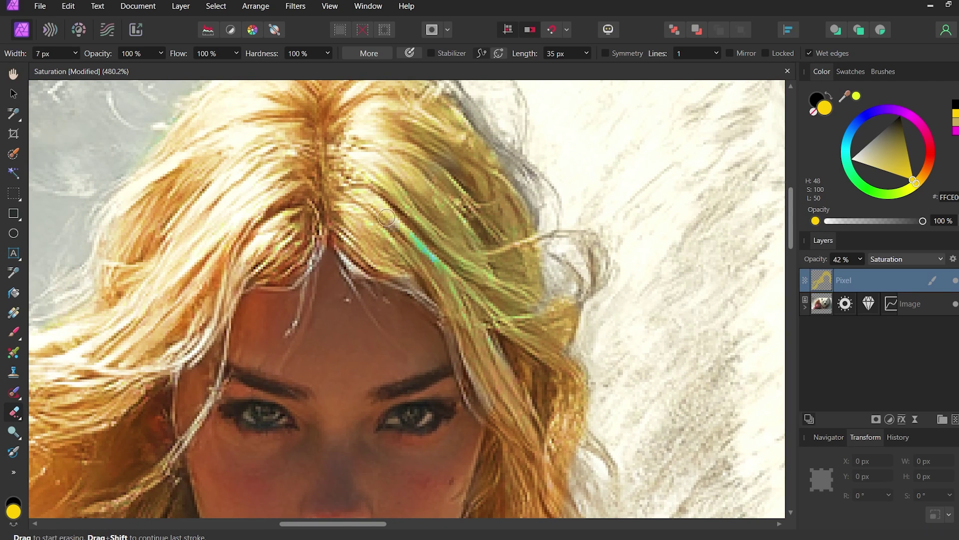
scroll(509, 302, left, 3)
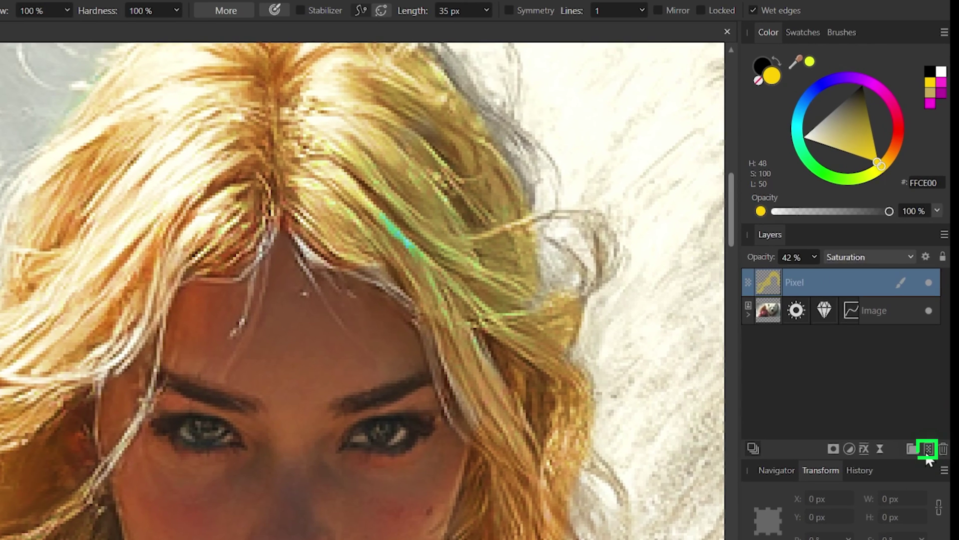
key(ctrl+shift+n)
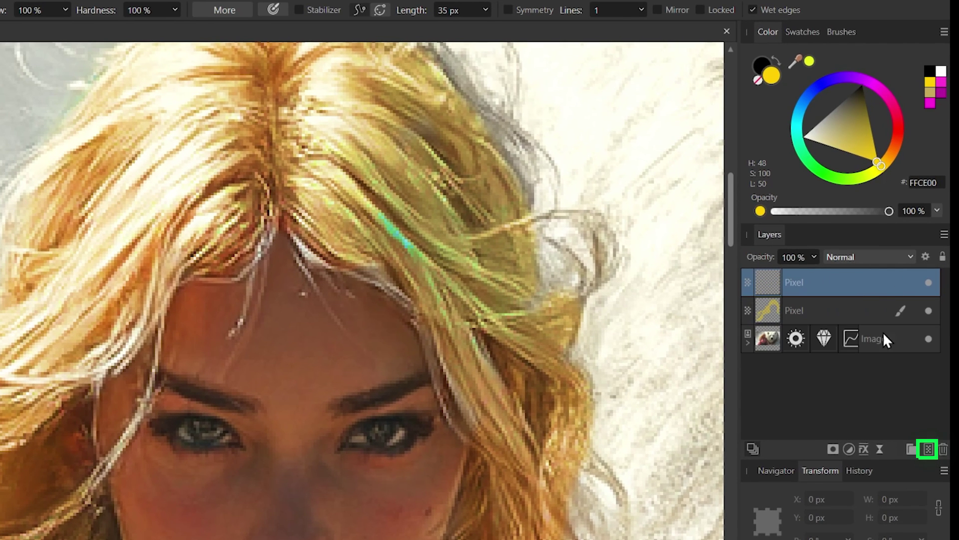
- Set the new Pixel layer's blend mode to Color
click(869, 259)
scroll(867, 331, down, 3)
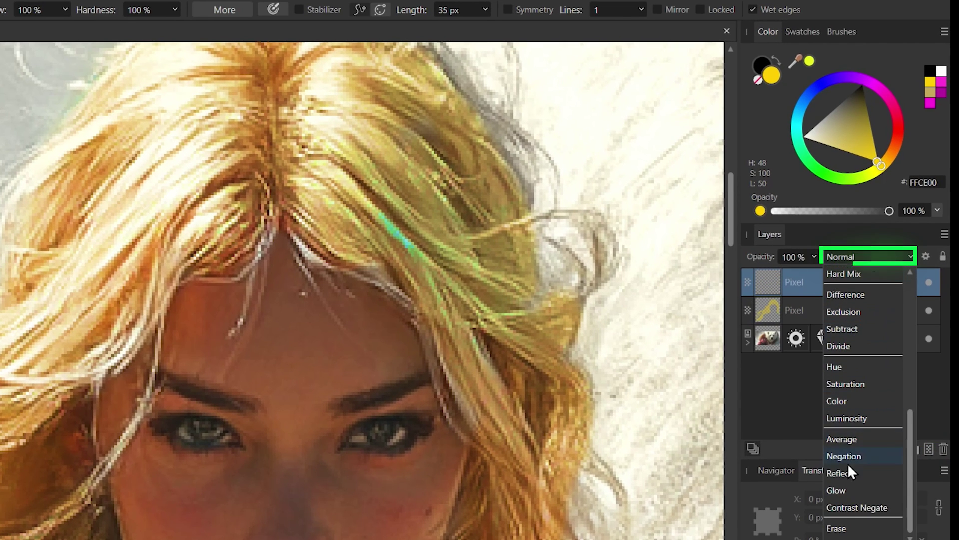
click(842, 401)
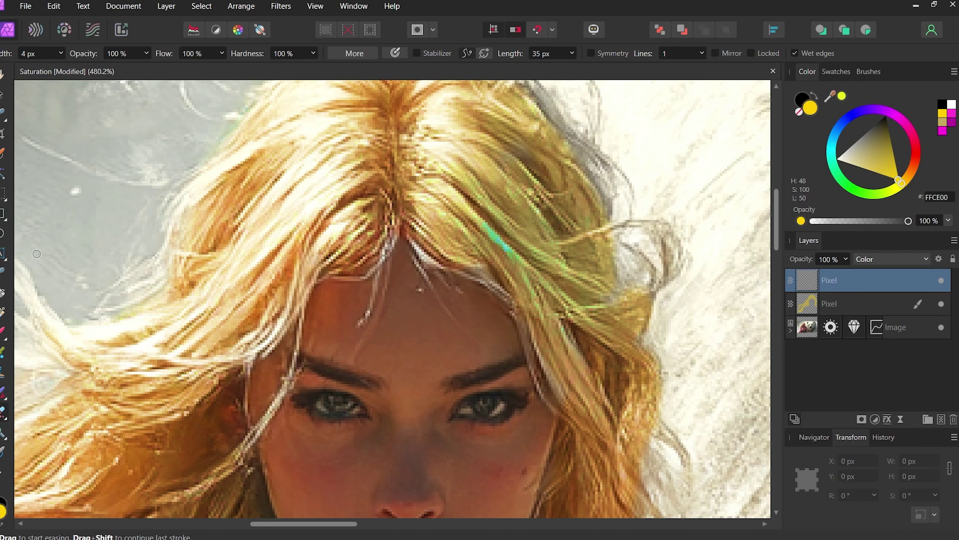
- Sample a muted gold from the hair and paint it over the green streak
key(b)
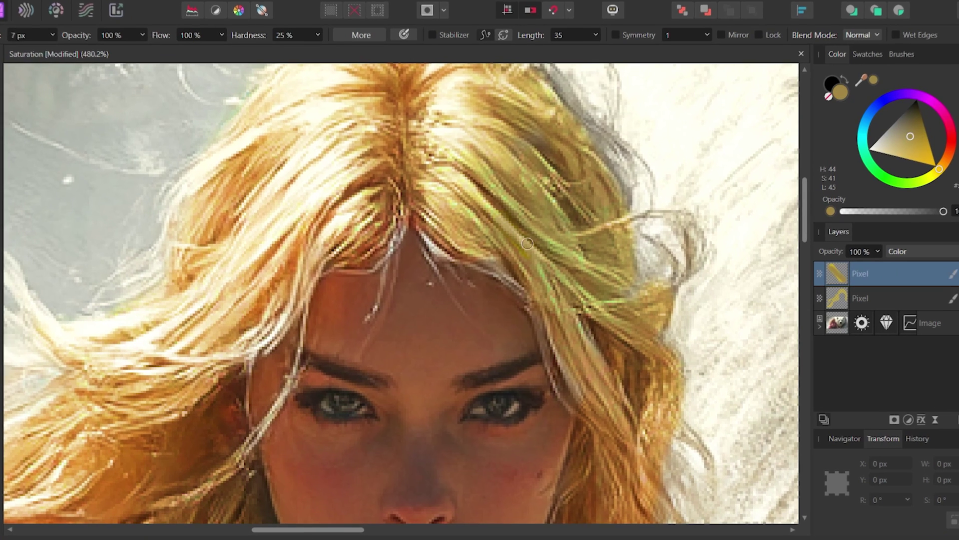
alt+click(500, 219)
drag(511, 258, 496, 236)
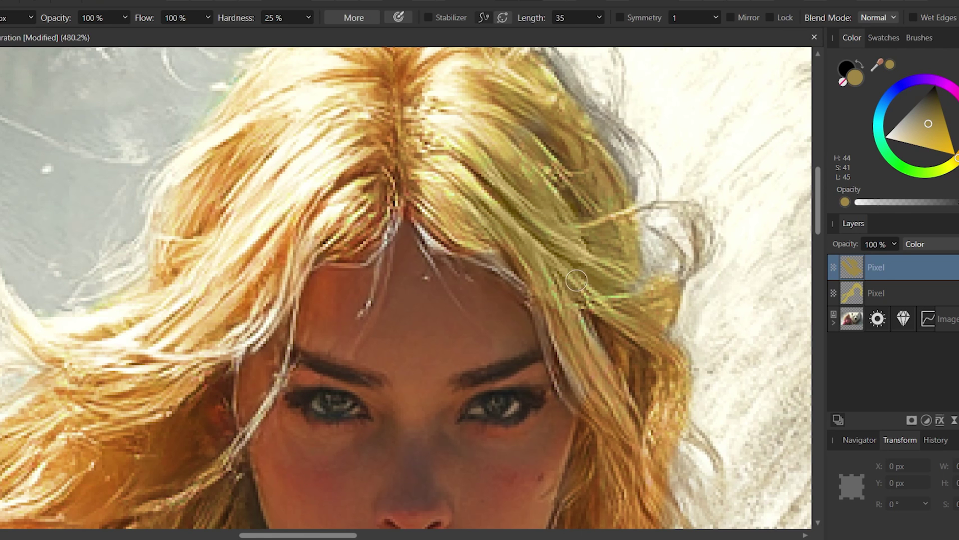
scroll(544, 168, down, 5)
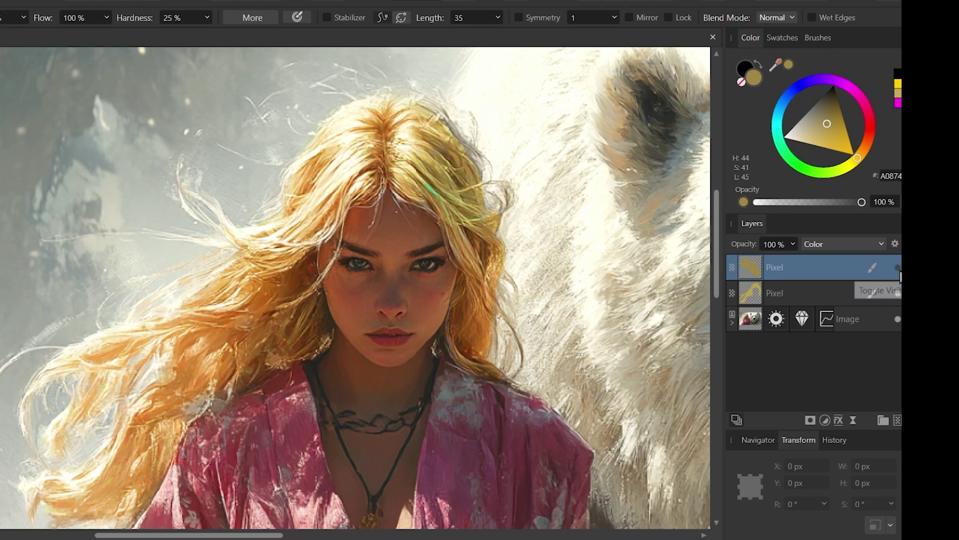
scroll(515, 196, up, 4)
scroll(515, 196, up, 2)
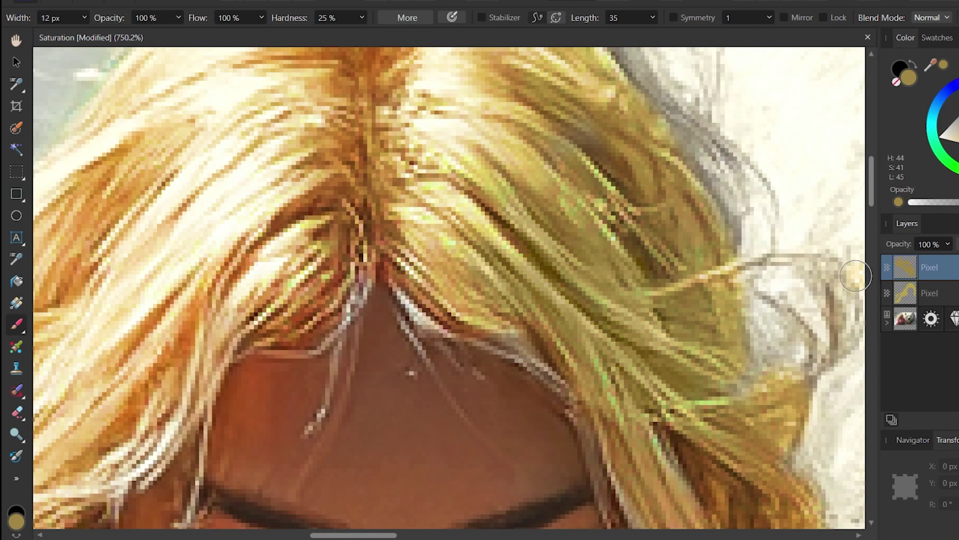
scroll(855, 275, down, 7)
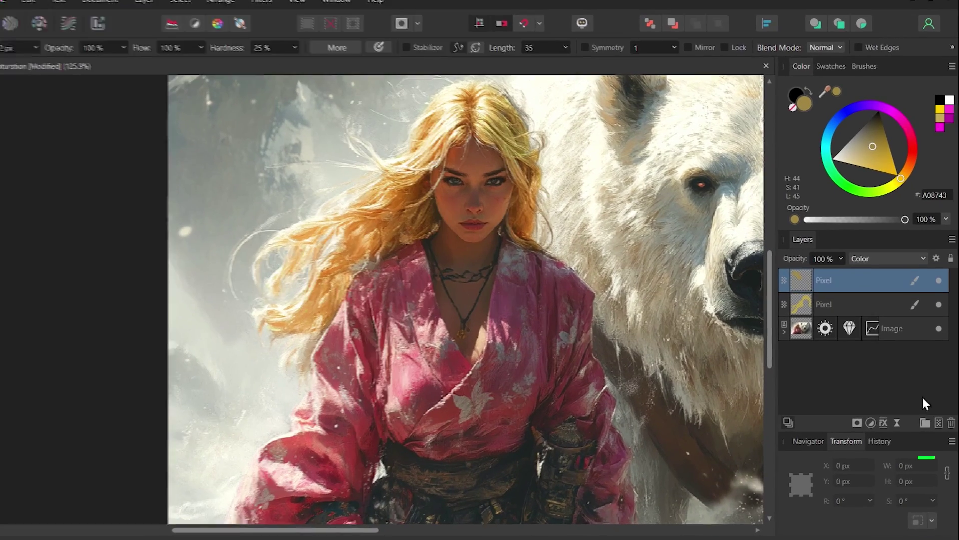
- Add a new Pixel layer named 'Clothes' with Saturation blend mode
click(940, 423)
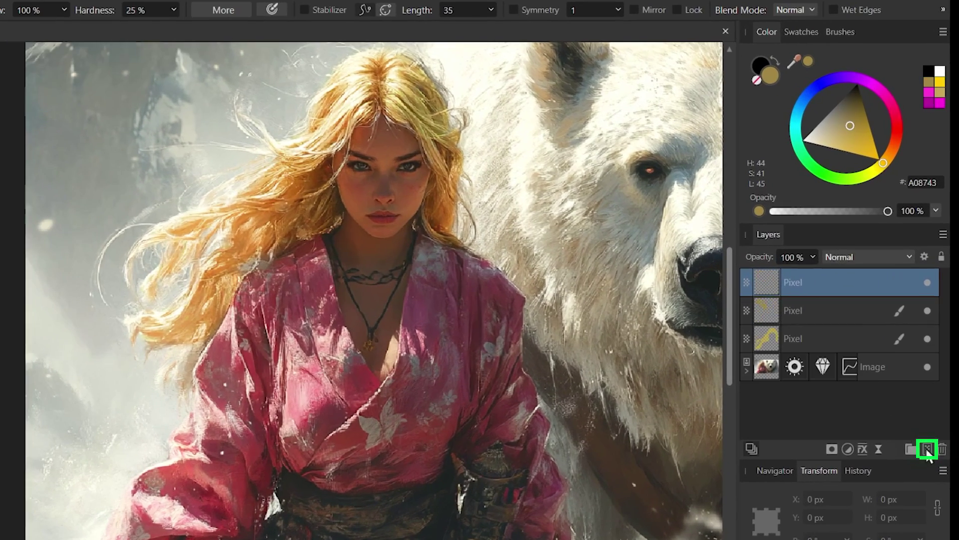
double_click(801, 281)
text(Clothe)
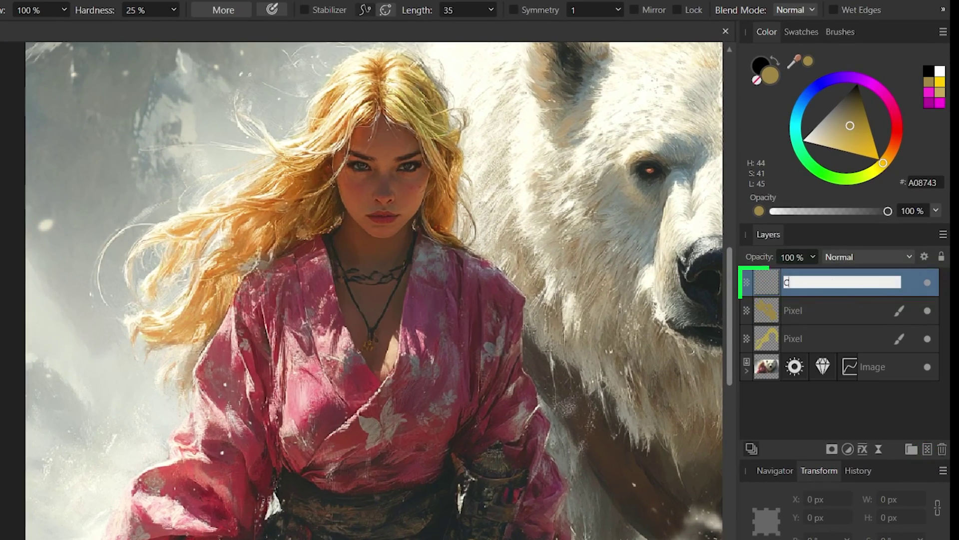
text(s)
key(Return)
click(863, 257)
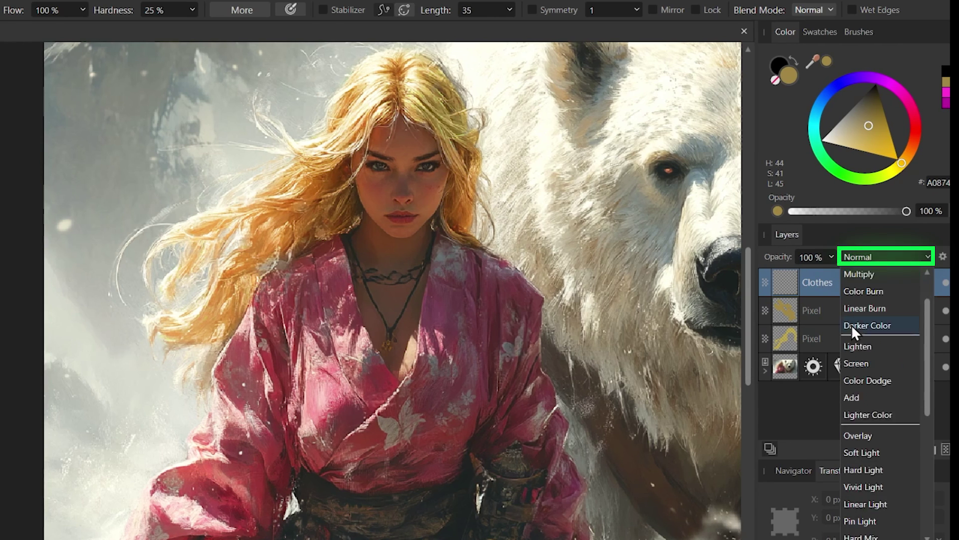
scroll(869, 370, down, 3)
click(863, 508)
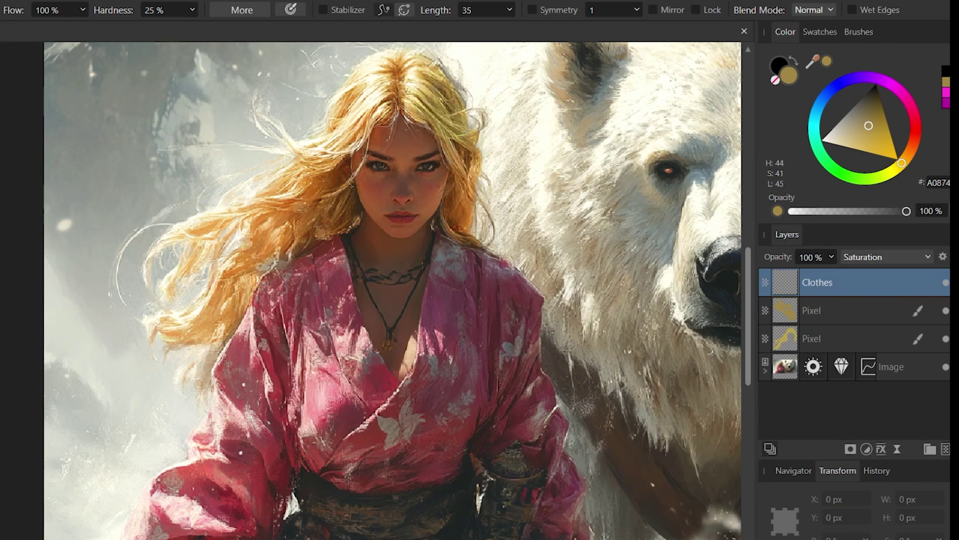
- Paint red over the kimono's collar and left sleeve, then set the Clothes layer to 25% opacity
drag(912, 90, 915, 120)
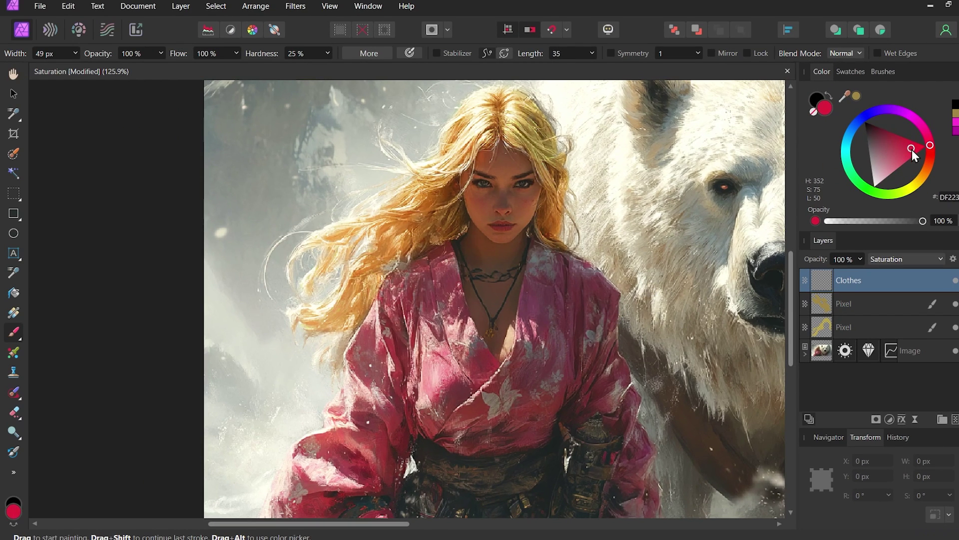
key(bracketright)
key(bracketright)
key(bracketright)
key(bracketright)
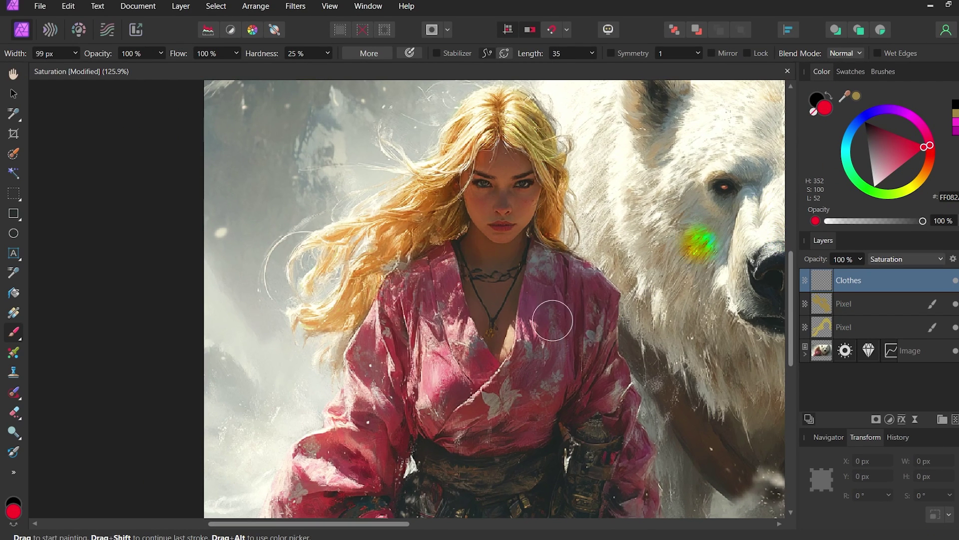
mouse_move(553, 321)
mouse_down()
mouse_move(531, 336)
mouse_move(546, 332)
mouse_move(551, 270)
mouse_move(585, 324)
mouse_move(579, 306)
mouse_move(629, 501)
mouse_move(620, 465)
mouse_move(553, 351)
mouse_move(552, 325)
mouse_move(530, 375)
mouse_move(449, 399)
mouse_move(434, 284)
mouse_move(393, 347)
mouse_move(362, 467)
mouse_move(359, 439)
mouse_move(314, 477)
mouse_up()
mouse_move(370, 453)
mouse_down()
mouse_move(373, 370)
mouse_move(383, 330)
mouse_move(406, 299)
mouse_up()
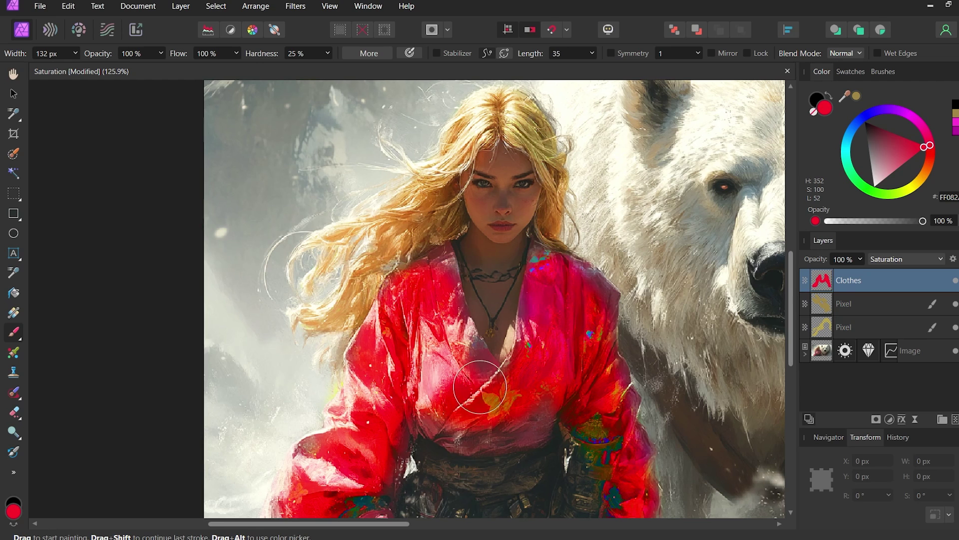
mouse_move(427, 325)
mouse_down()
mouse_move(475, 417)
mouse_move(548, 341)
mouse_up()
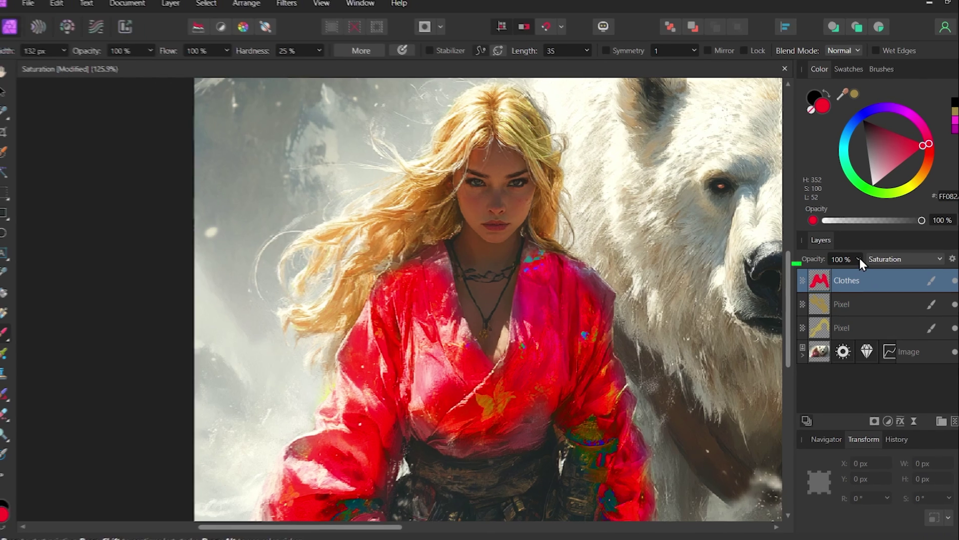
click(860, 259)
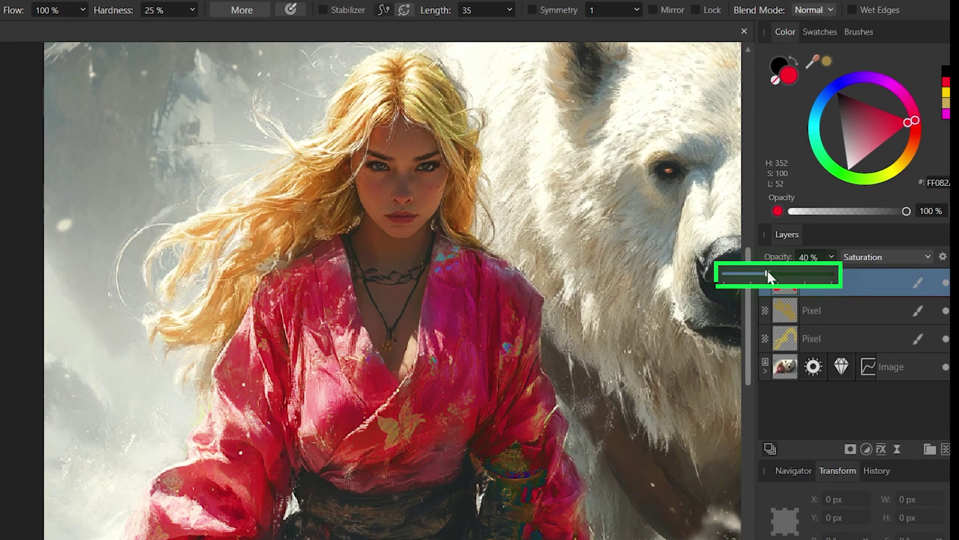
drag(739, 271, 750, 270)
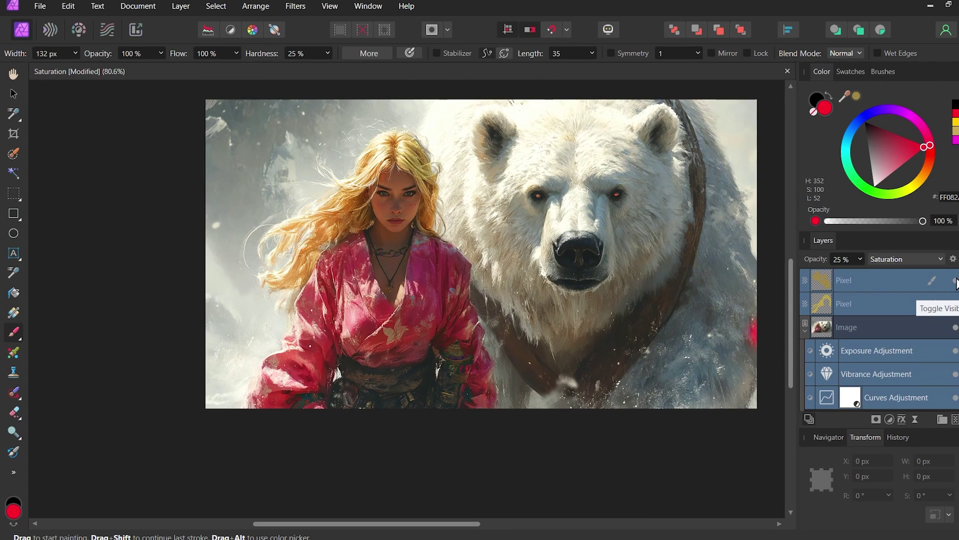
- Toggle off a Pixel layer's visibility to compare the image before and after
click(955, 303)
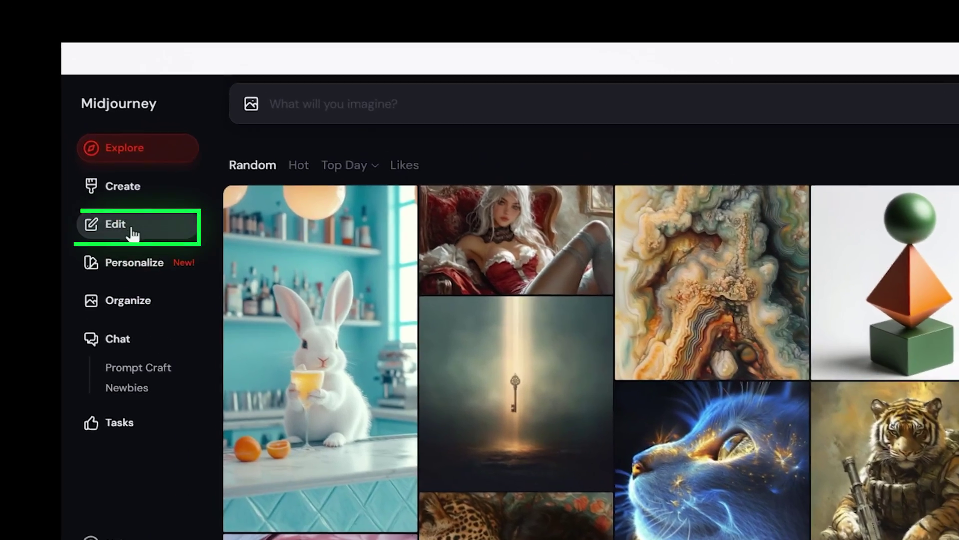
- Upload Dragon.png into Midjourney's editor using Edit Uploaded Image
click(119, 230)
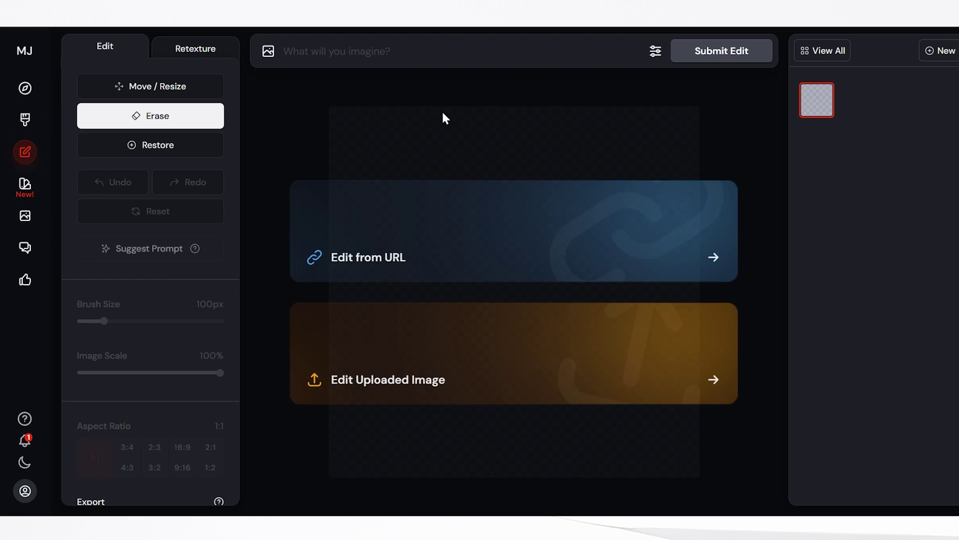
click(430, 348)
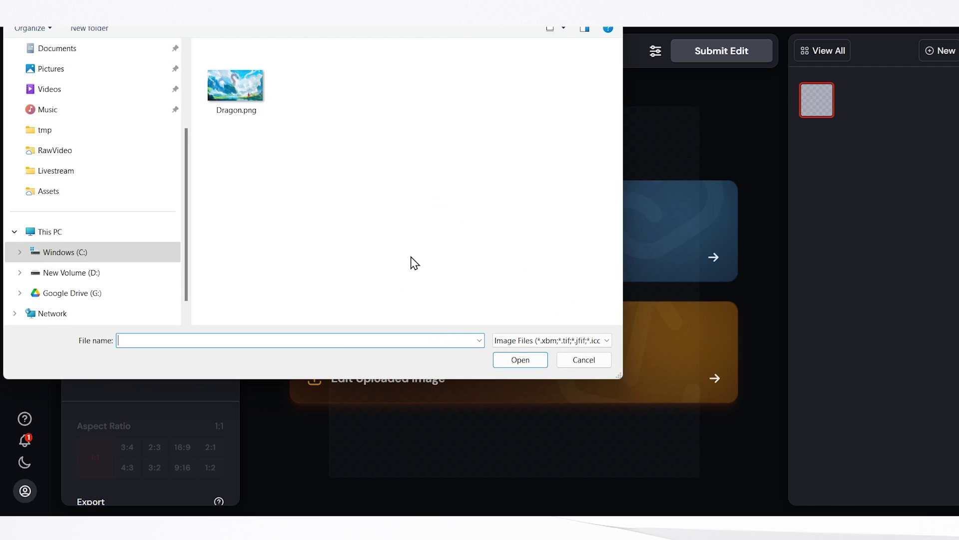
click(236, 83)
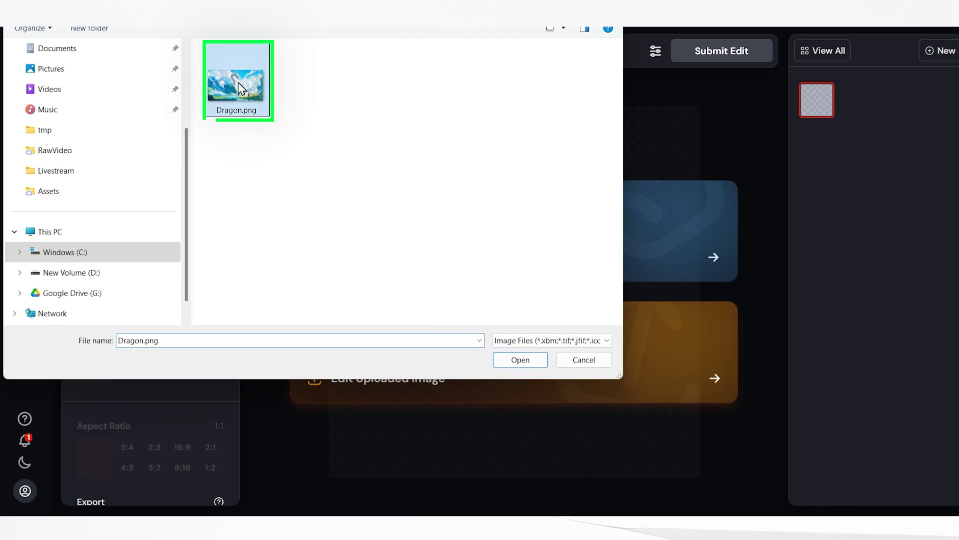
click(520, 359)
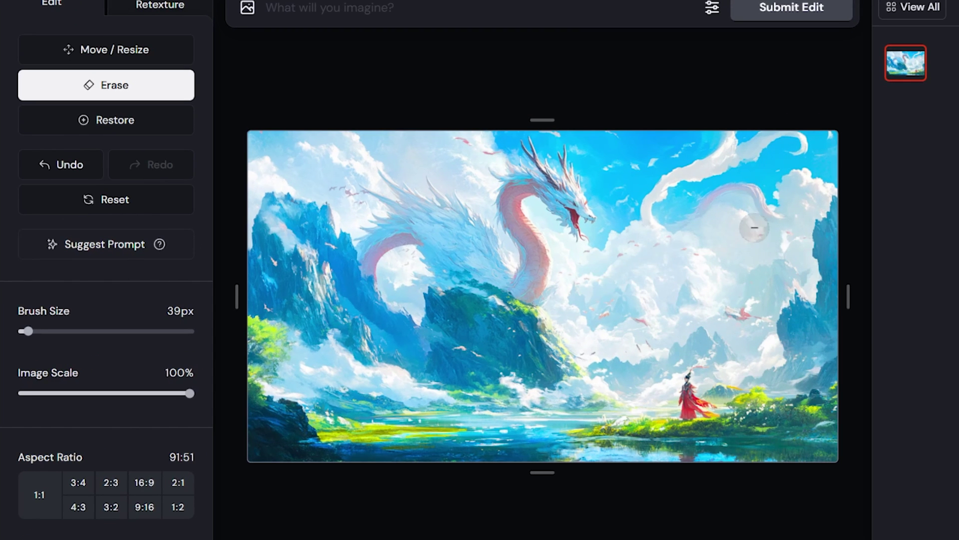
- Erase a curved swath and nearby spots of cloud at the upper right
mouse_move(783, 213)
mouse_down()
mouse_move(752, 192)
mouse_move(712, 201)
mouse_move(693, 219)
mouse_up()
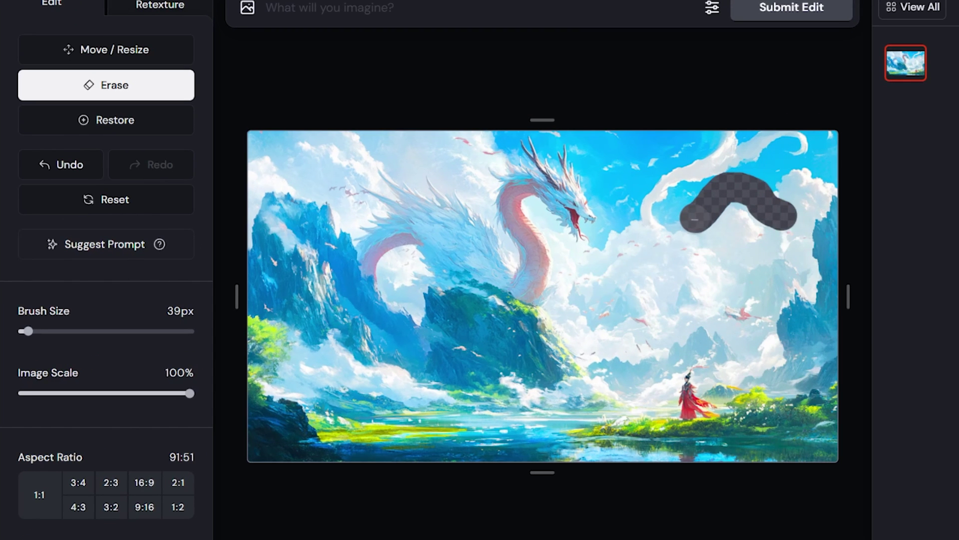
click(760, 242)
click(793, 238)
click(690, 254)
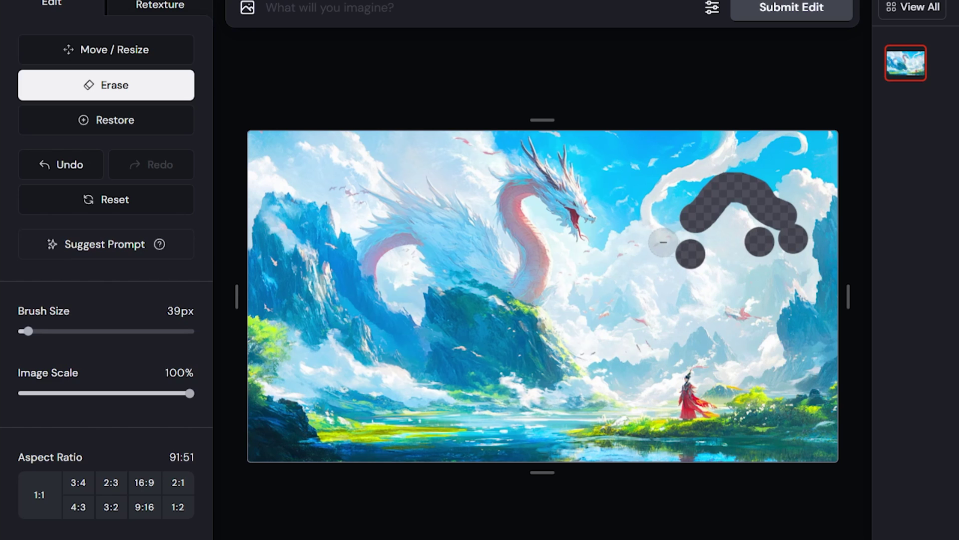
click(662, 241)
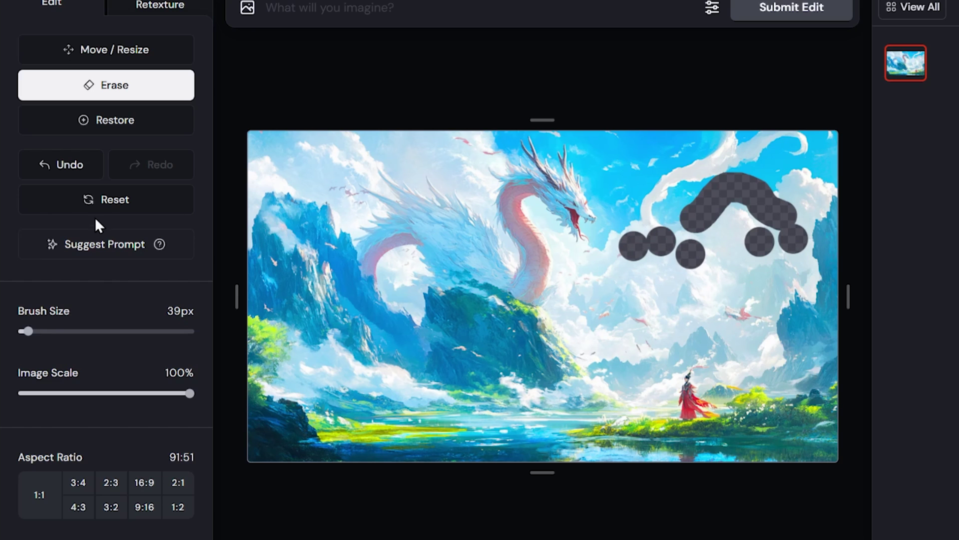
- Reduce the brush to 20px and erase small spots in the mid-image clouds
drag(28, 331, 22, 330)
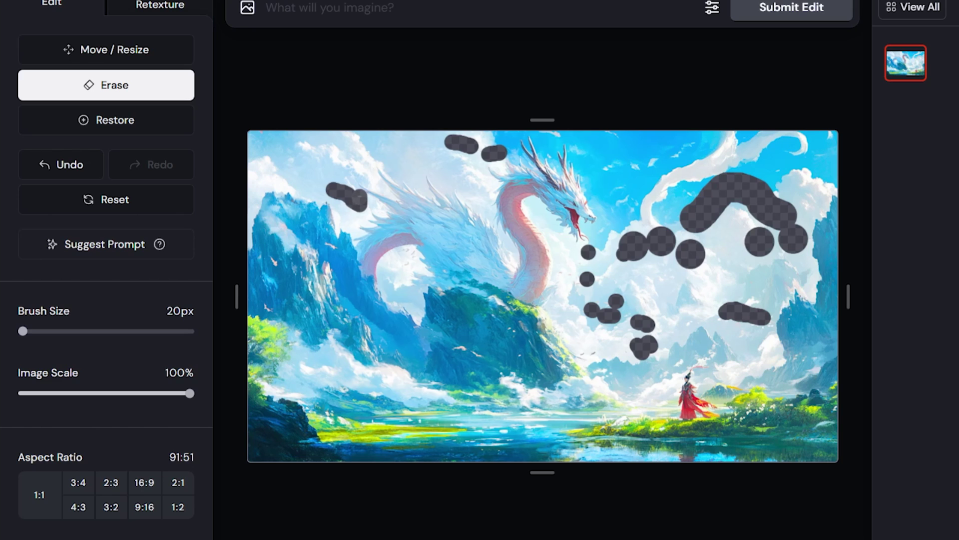
drag(584, 352, 599, 353)
drag(564, 272, 588, 278)
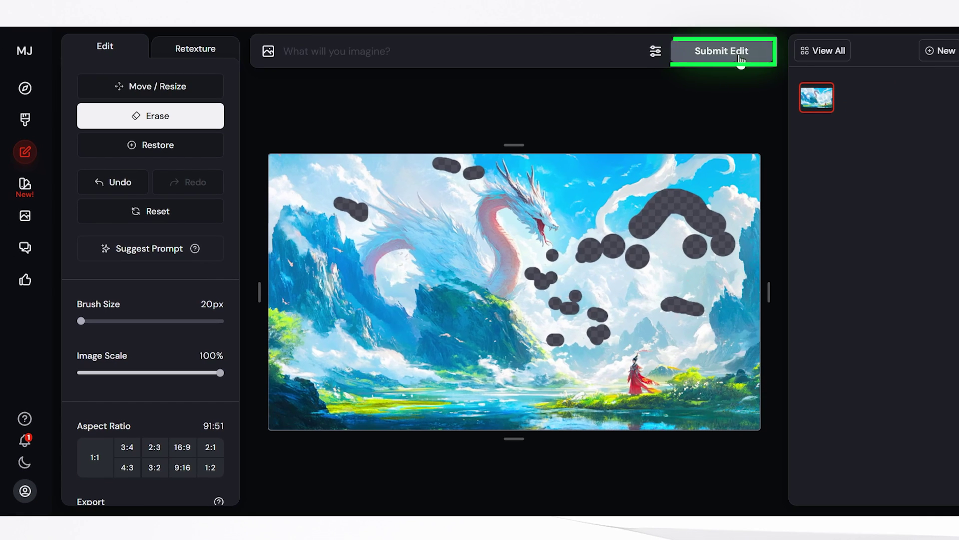
- Submit the masked dragon image with the prompt 'dragon in a landscape'
click(812, 15)
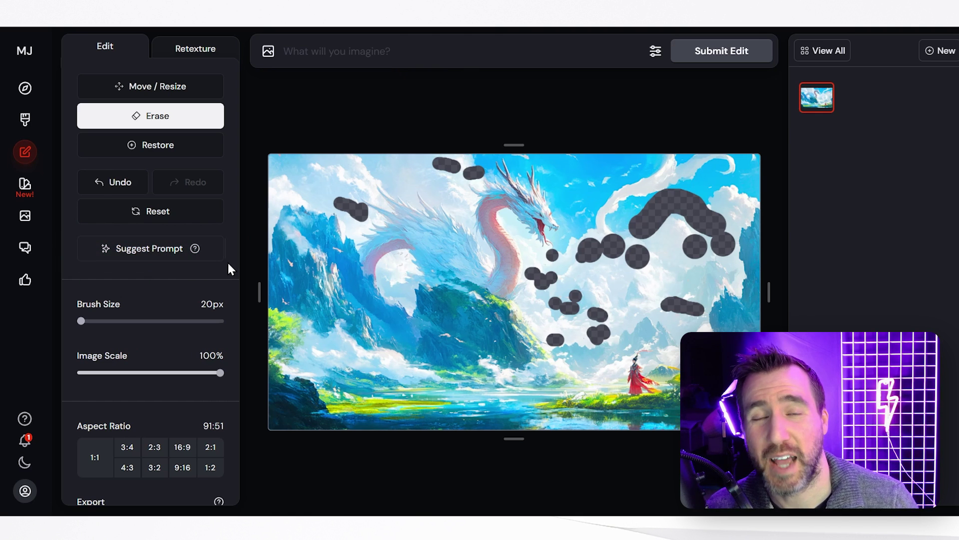
click(358, 55)
text(dragon in a land)
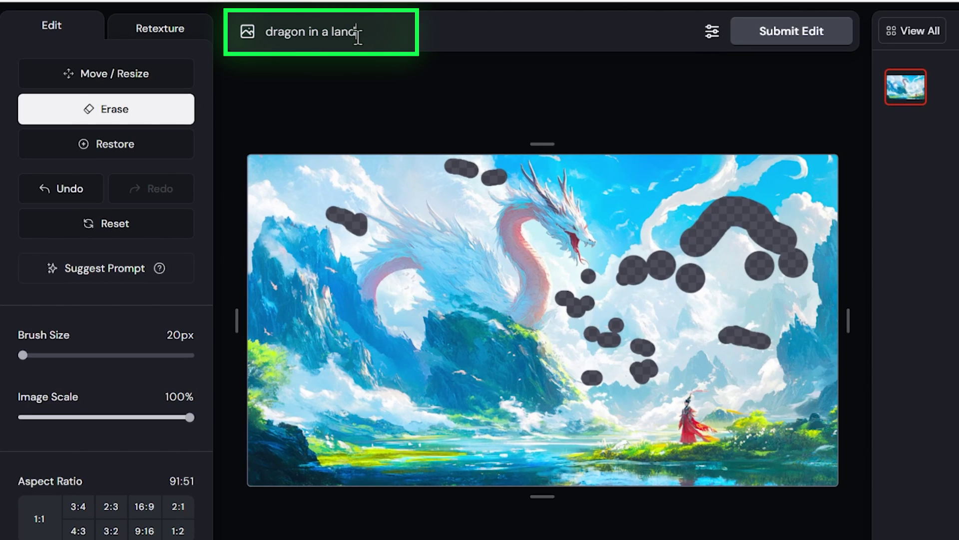
text(scape)
key(Return)
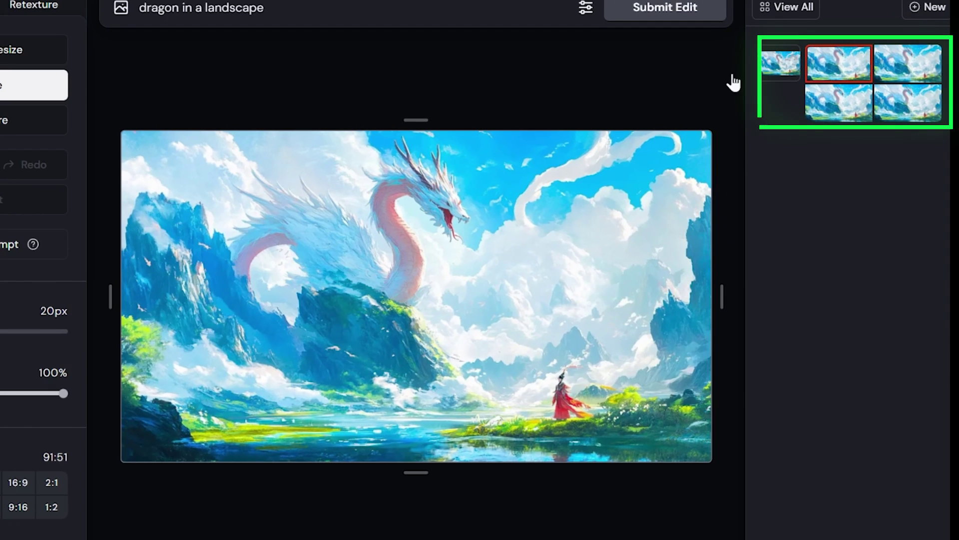
- Preview the regenerated dragon variations and upscale the chosen one to the gallery
click(922, 70)
click(912, 108)
click(851, 107)
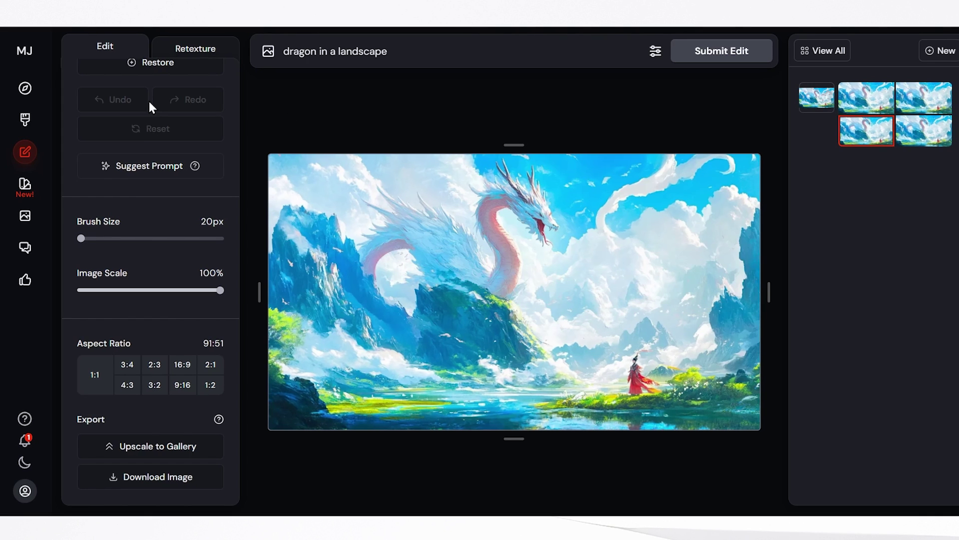
click(160, 446)
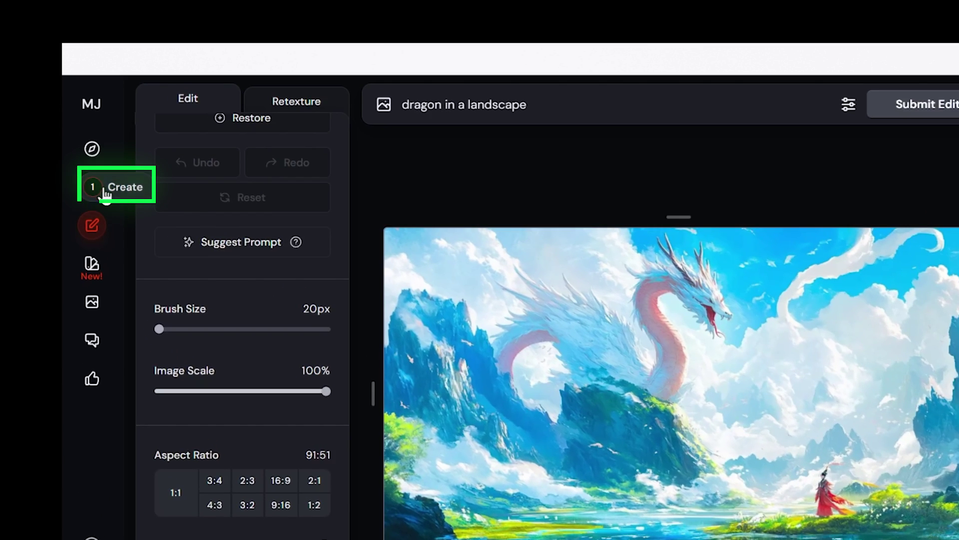
click(46, 121)
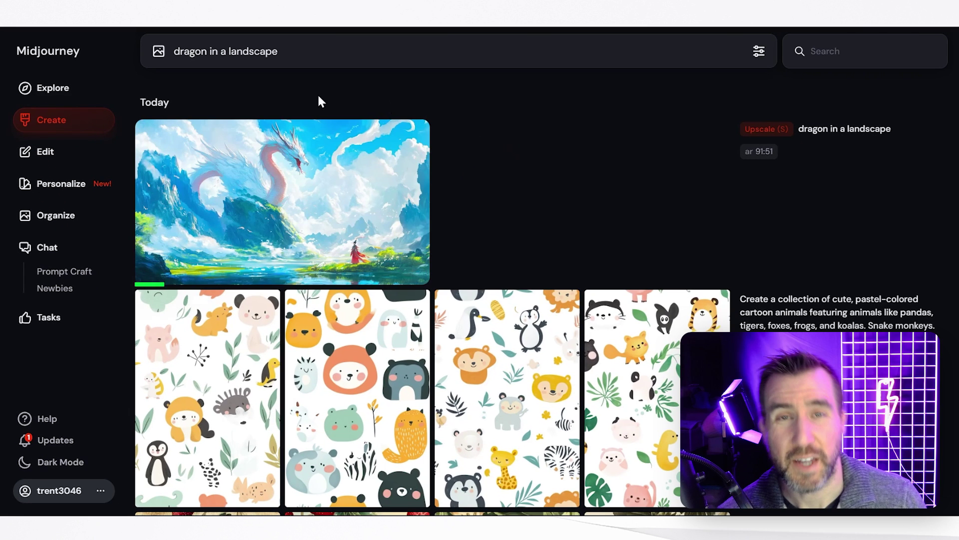
- Generate four images from 'knight in shining armor' and open the winged knight
click(300, 168)
click(514, 235)
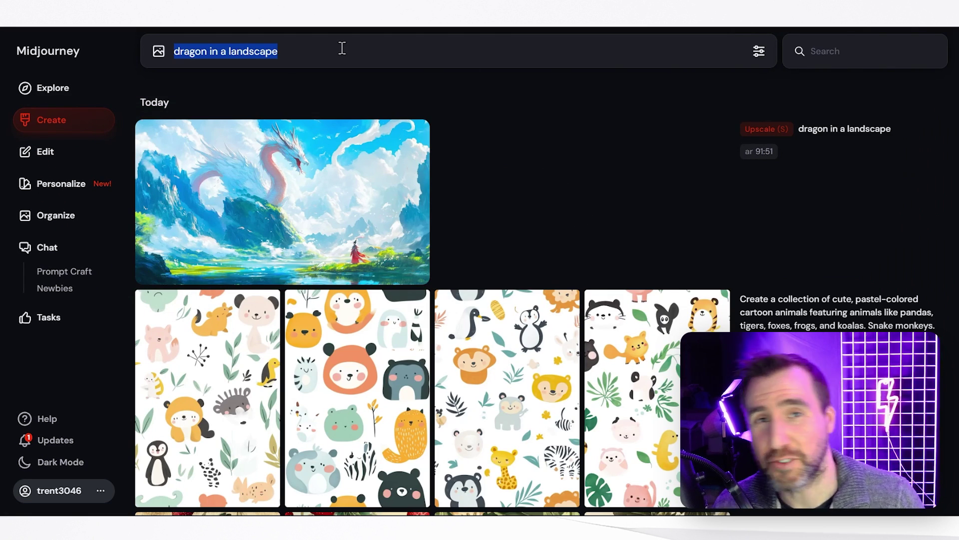
text(k)
text(night )
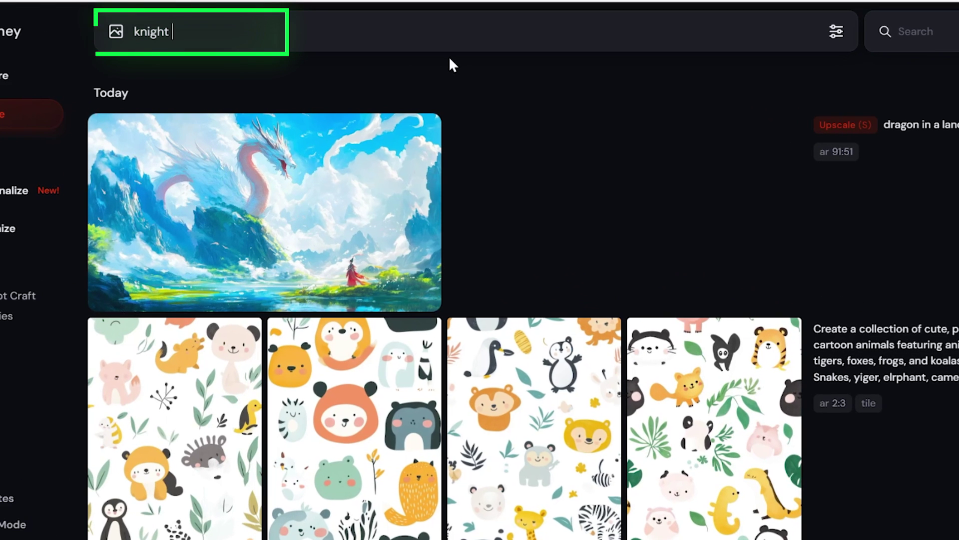
text(in shining armor)
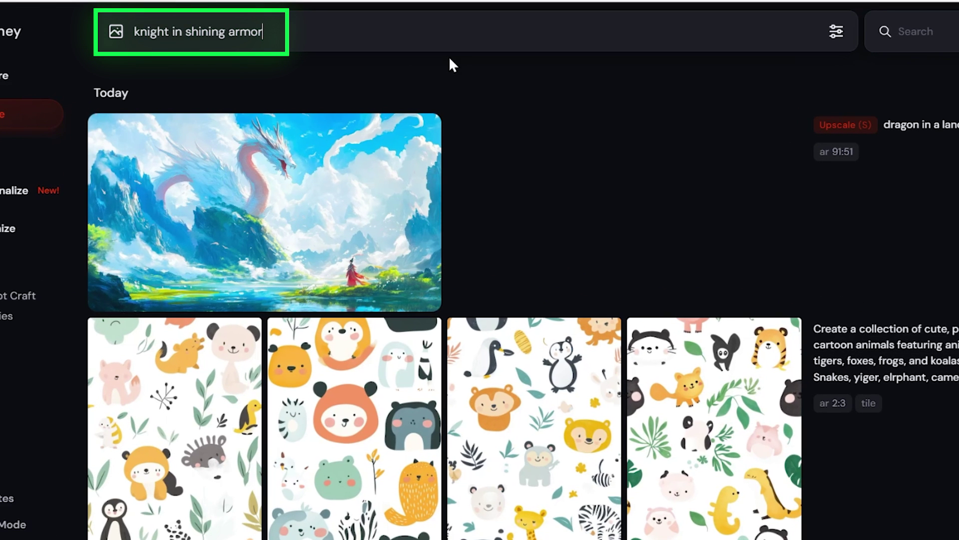
key(Return)
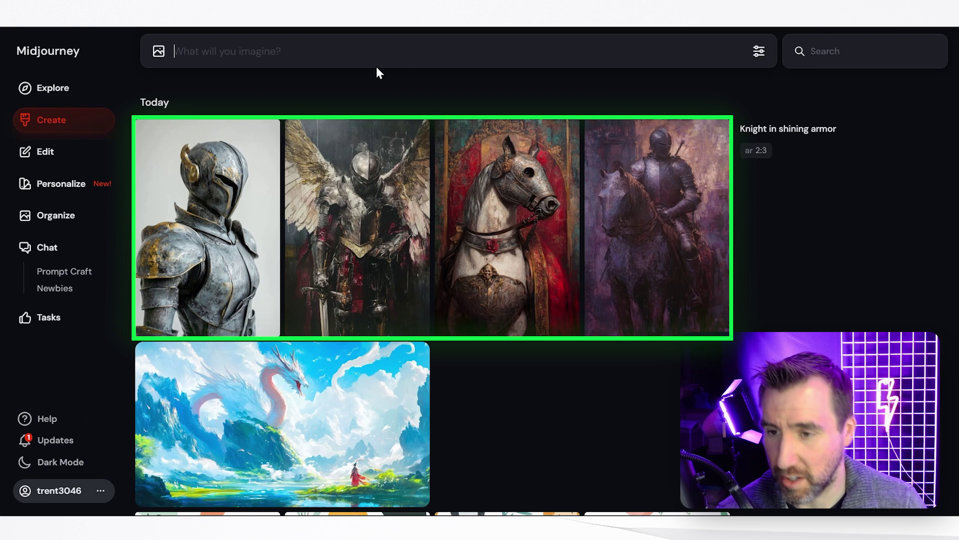
click(359, 183)
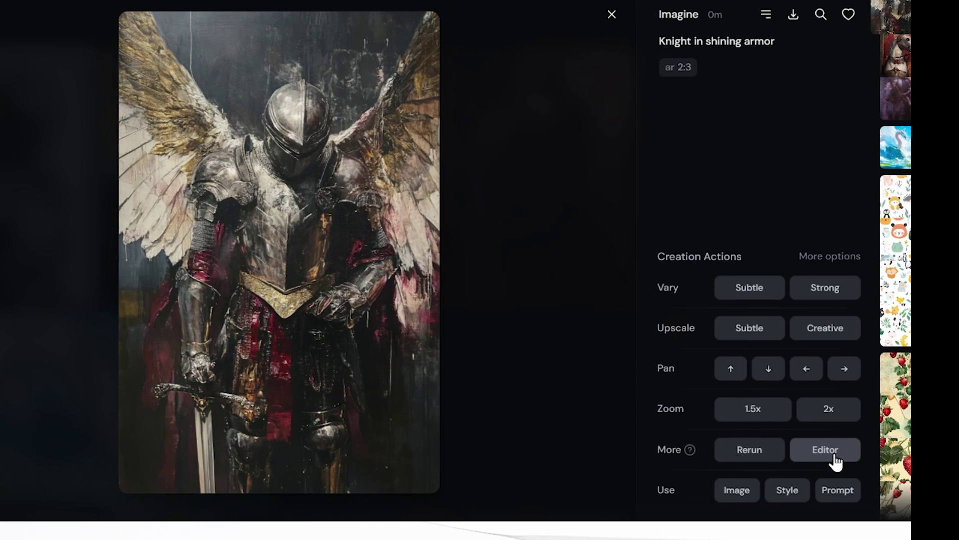
- Erase a round patch on the winged knight's chest and submit it for regeneration
click(833, 456)
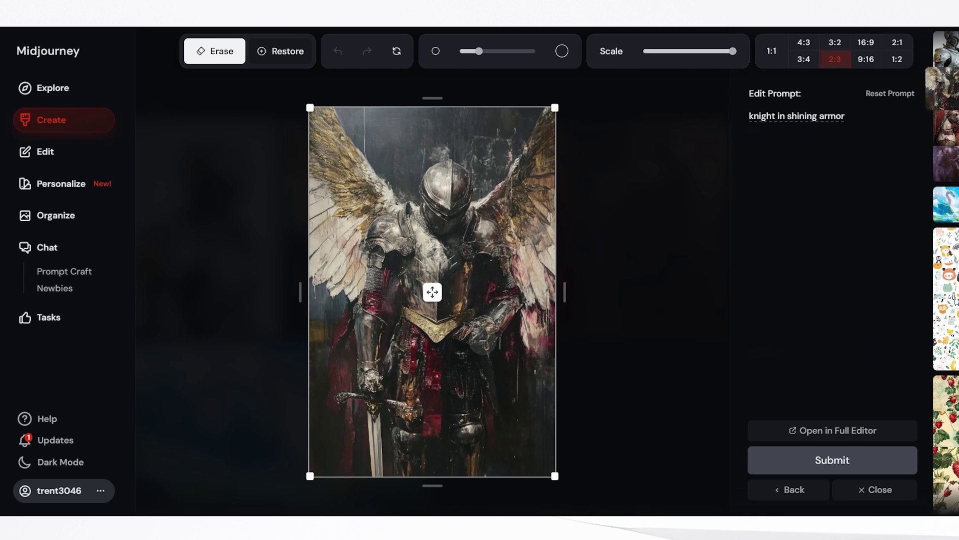
mouse_move(482, 340)
mouse_down()
mouse_move(484, 315)
mouse_move(487, 330)
mouse_up()
click(816, 465)
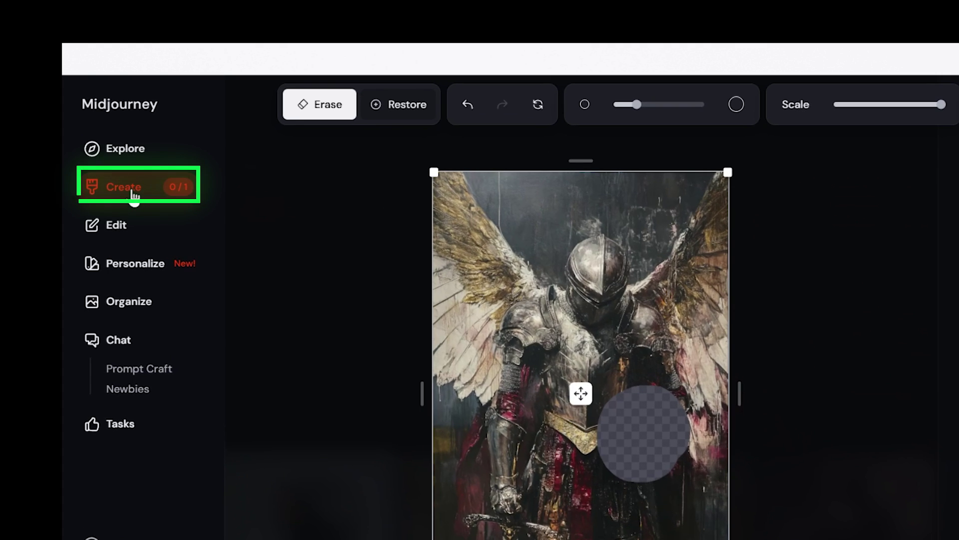
click(134, 195)
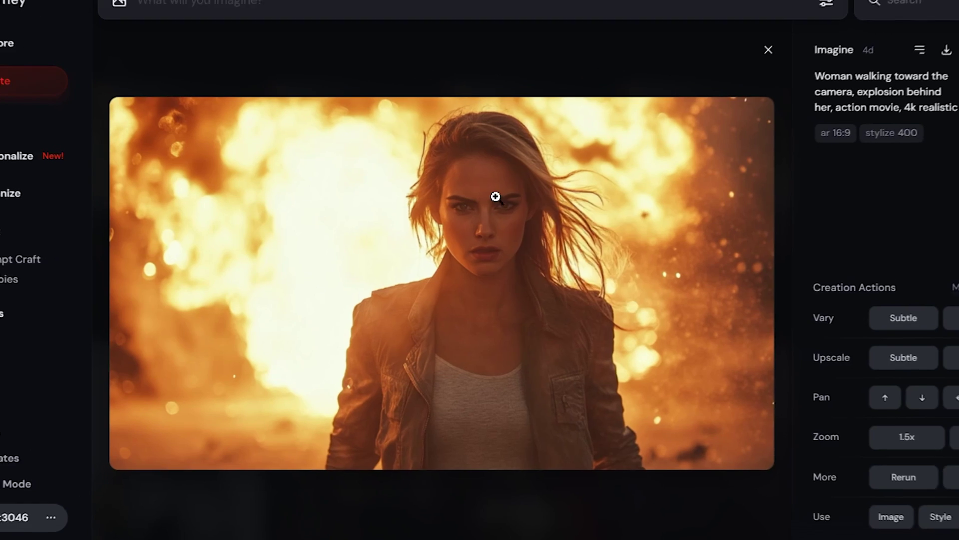
- Copy the woman-and-explosion image into a new 1456 × 816 px Affinity document
right_click(478, 219)
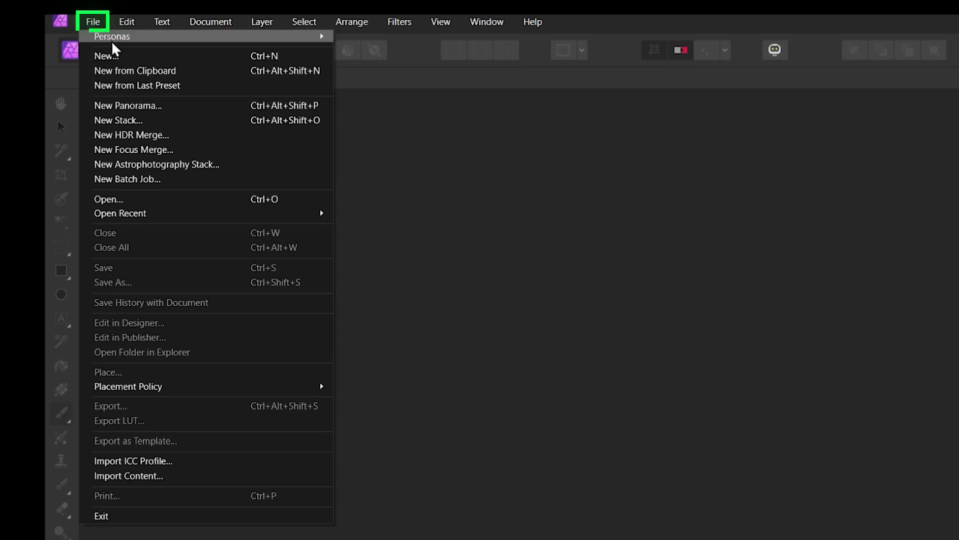
click(130, 71)
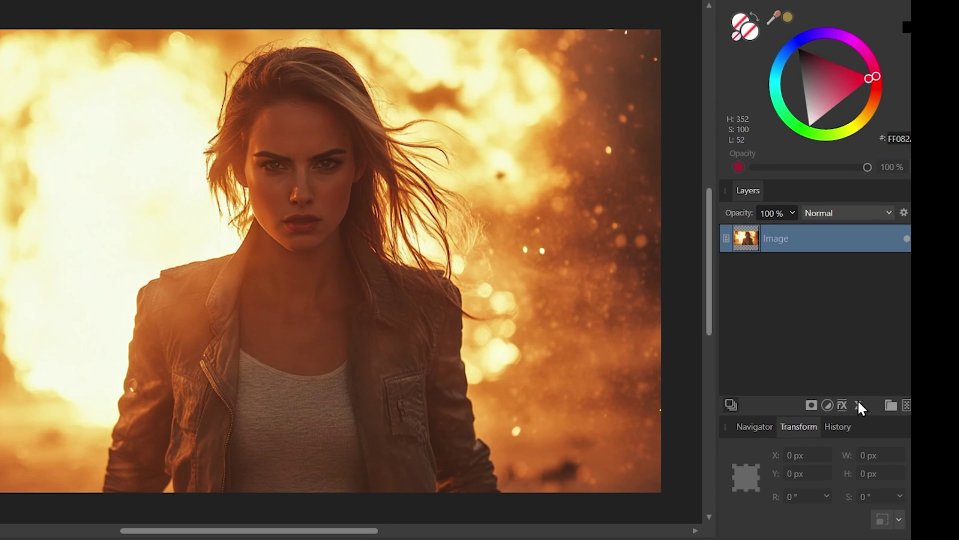
- Add a Vignette live filter to the image layer
click(858, 405)
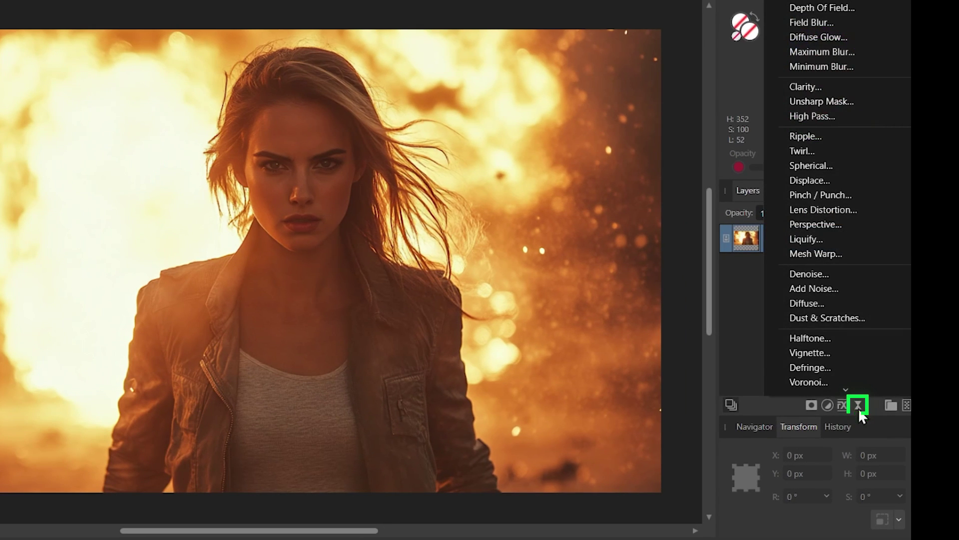
scroll(853, 380, up, 1)
click(848, 358)
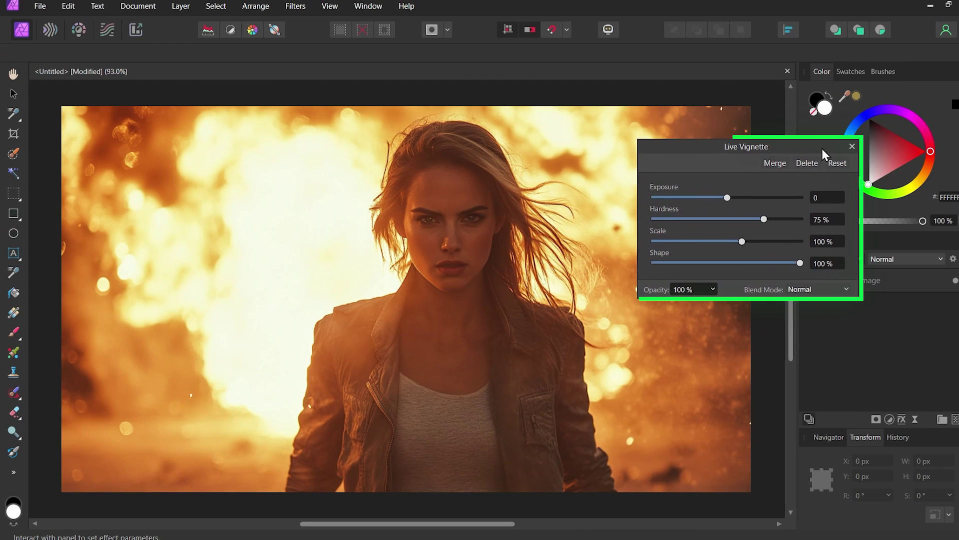
drag(822, 149, 823, 148)
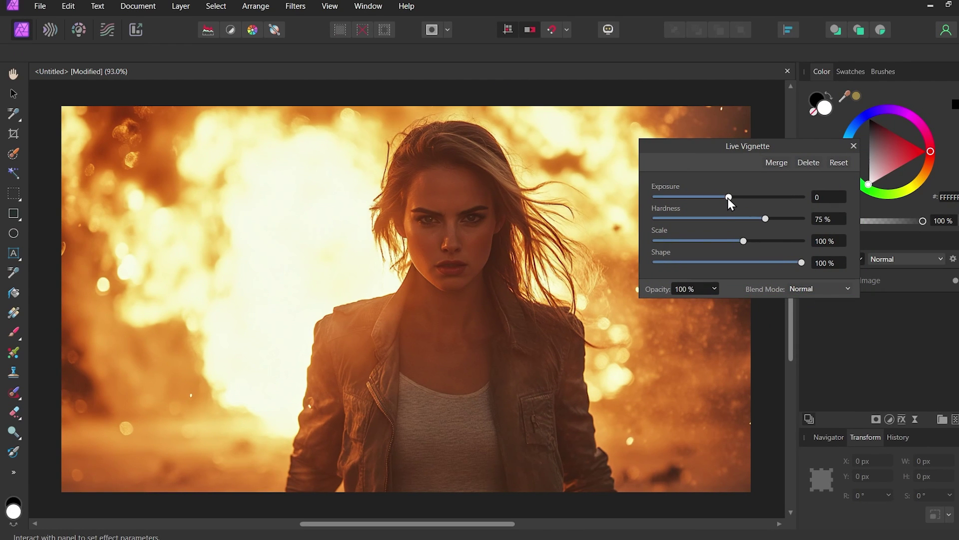
- Set the vignette to about -2.069 exposure, 71% hardness and 99% scale
drag(728, 198, 681, 200)
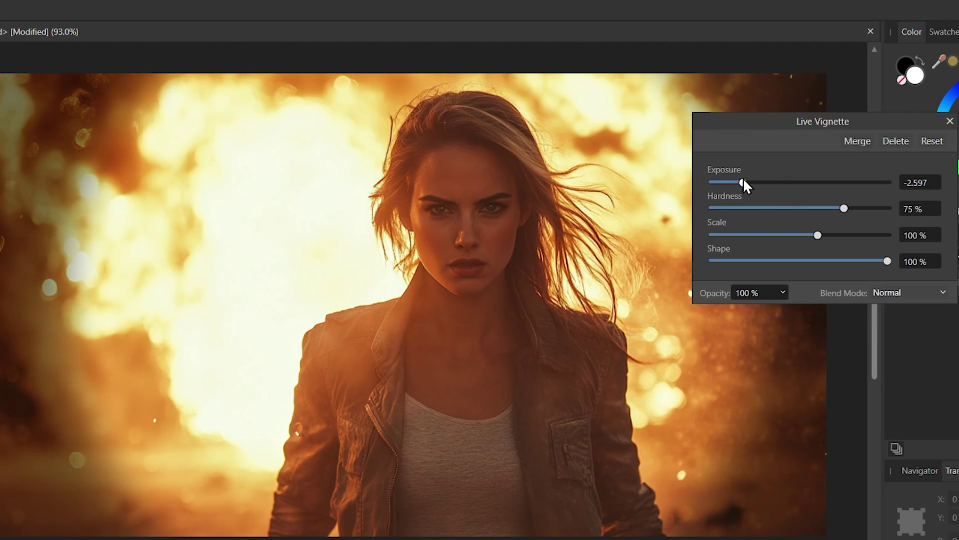
drag(743, 181, 709, 180)
drag(786, 123, 909, 66)
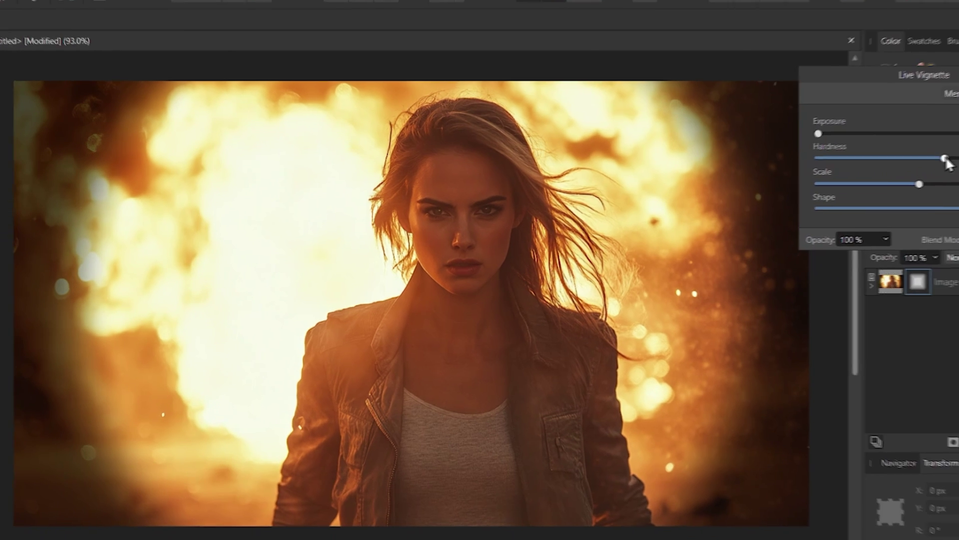
mouse_move(957, 153)
mouse_down()
mouse_move(915, 150)
mouse_move(958, 148)
mouse_up()
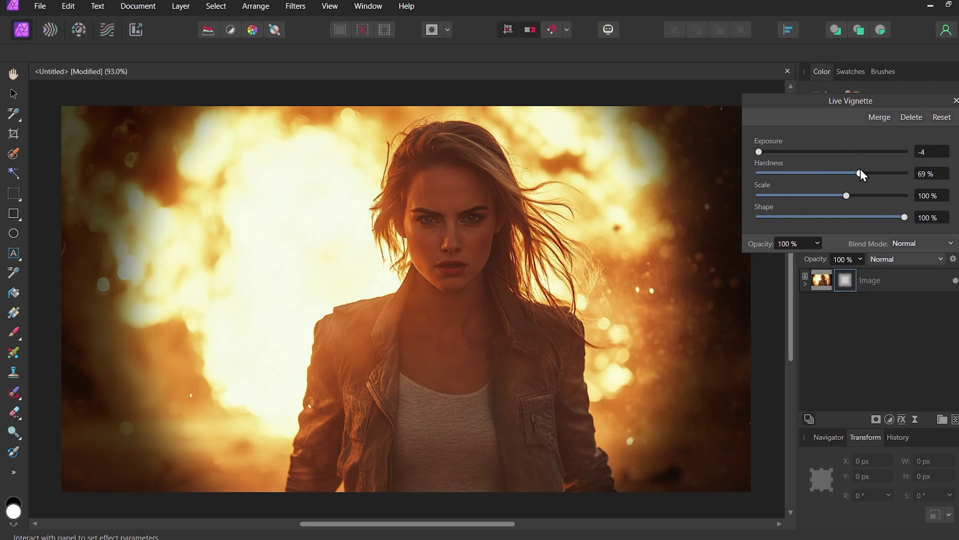
drag(859, 173, 842, 195)
drag(899, 218, 931, 218)
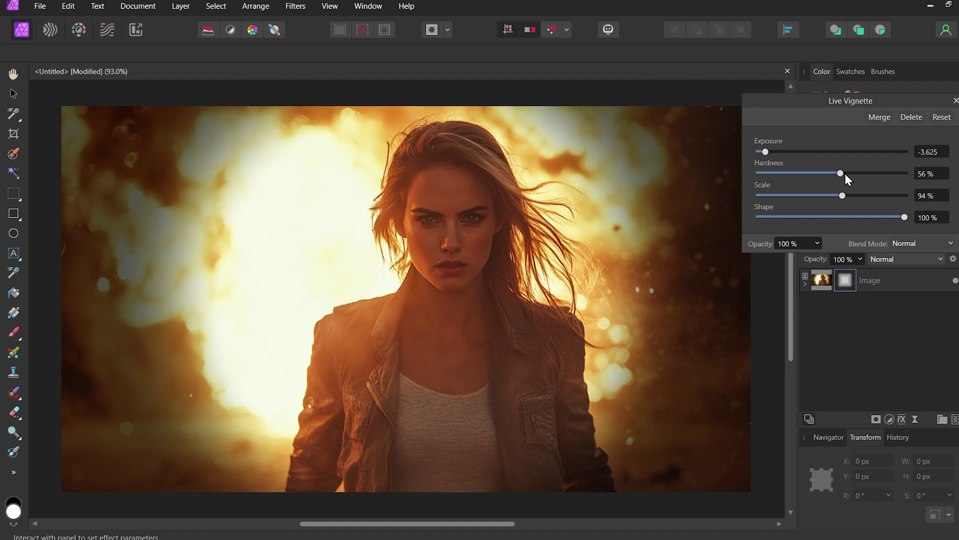
drag(840, 172, 888, 174)
mouse_move(844, 196)
mouse_down()
mouse_move(855, 196)
mouse_move(846, 195)
mouse_up()
drag(771, 153, 809, 163)
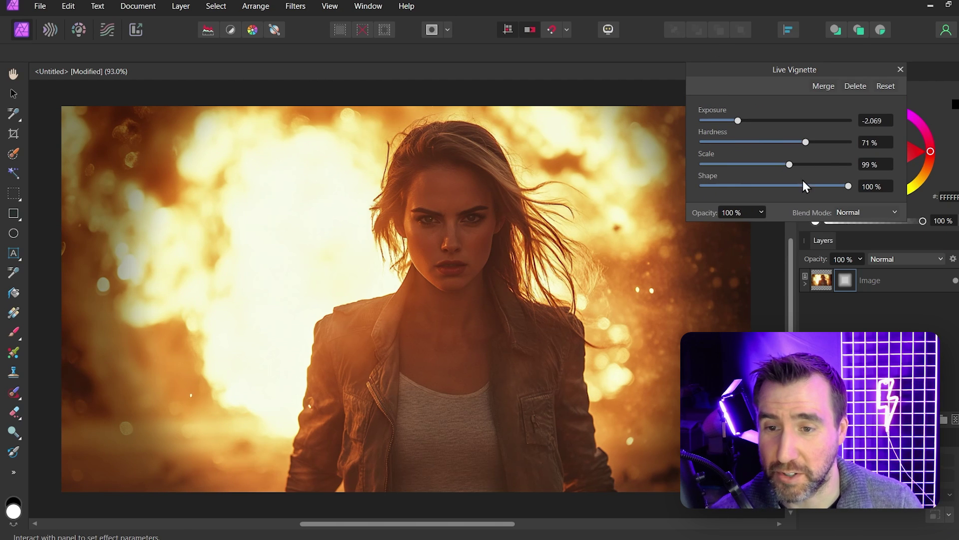
click(900, 70)
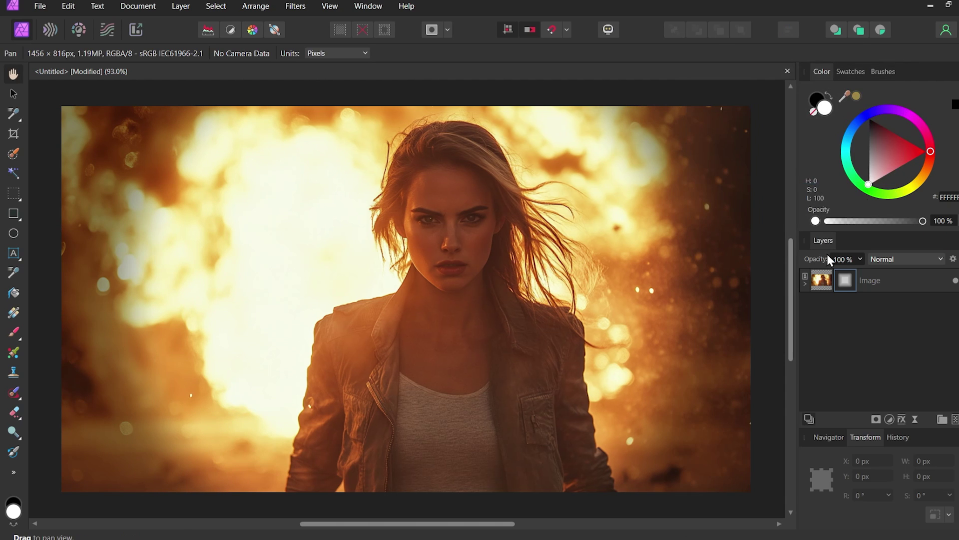
- Expand the Image layer to reveal its nested Vignette filter
click(805, 287)
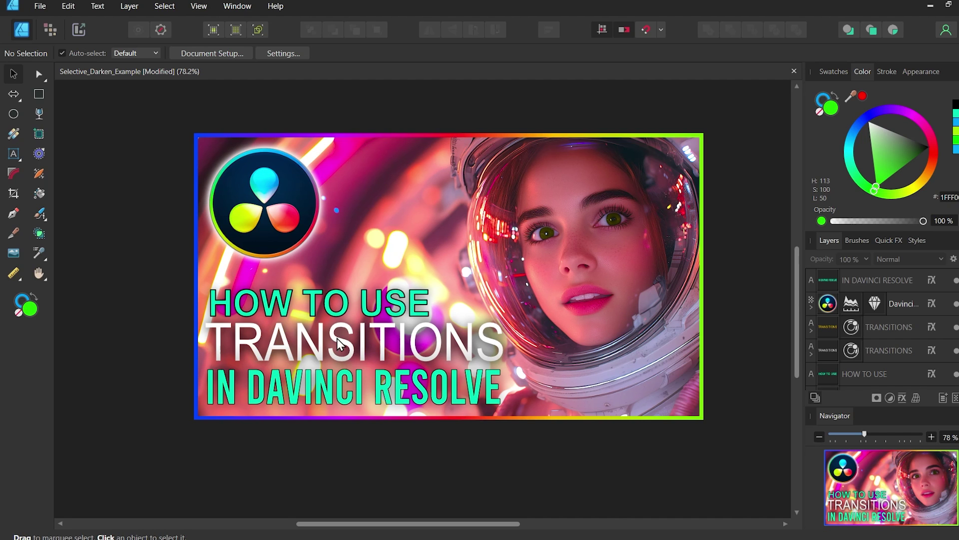
- Draw a green rectangle tilted about -38° across the lower-left corner, layered beneath the title text
click(38, 94)
drag(141, 260, 570, 457)
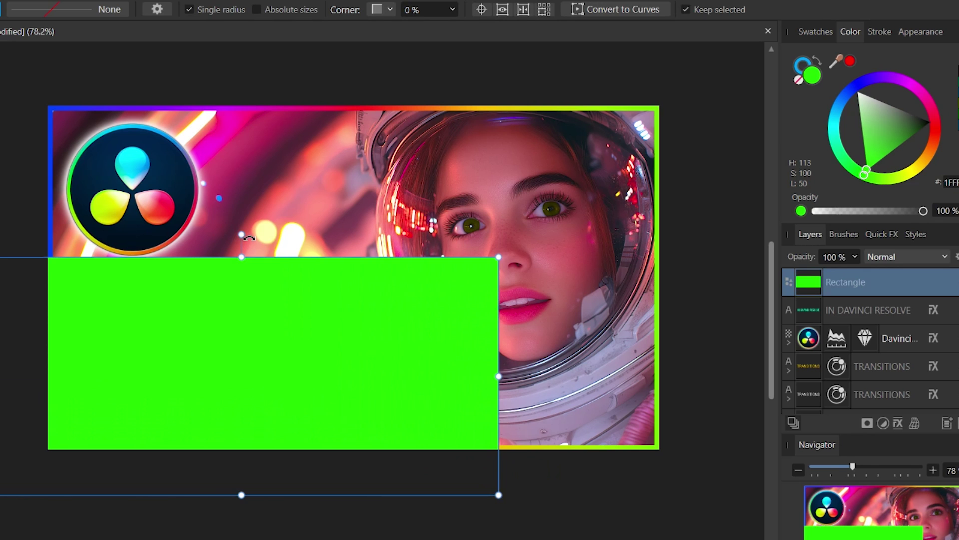
drag(248, 237, 316, 283)
drag(36, 216, 2, 171)
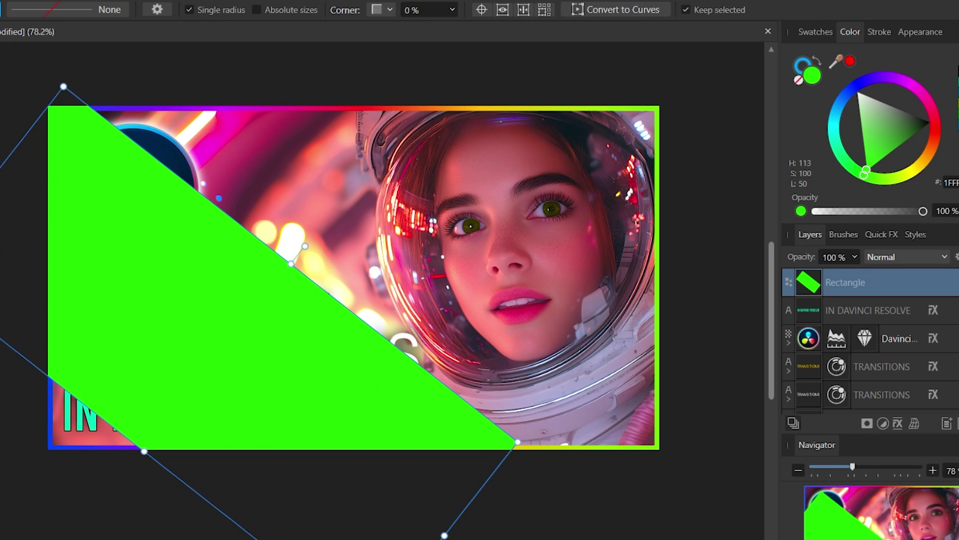
drag(143, 453, 61, 496)
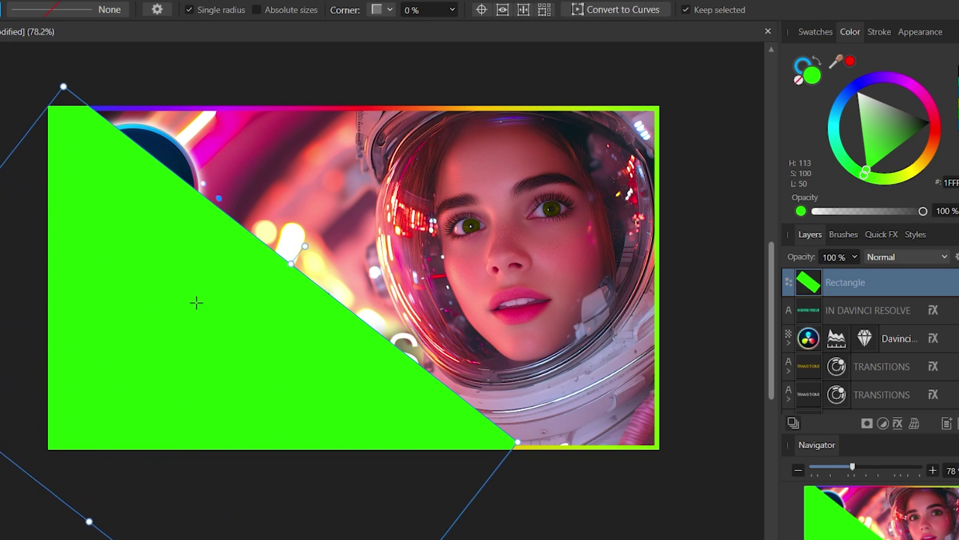
mouse_move(799, 285)
mouse_down()
mouse_move(799, 277)
mouse_move(808, 413)
mouse_move(805, 292)
mouse_up()
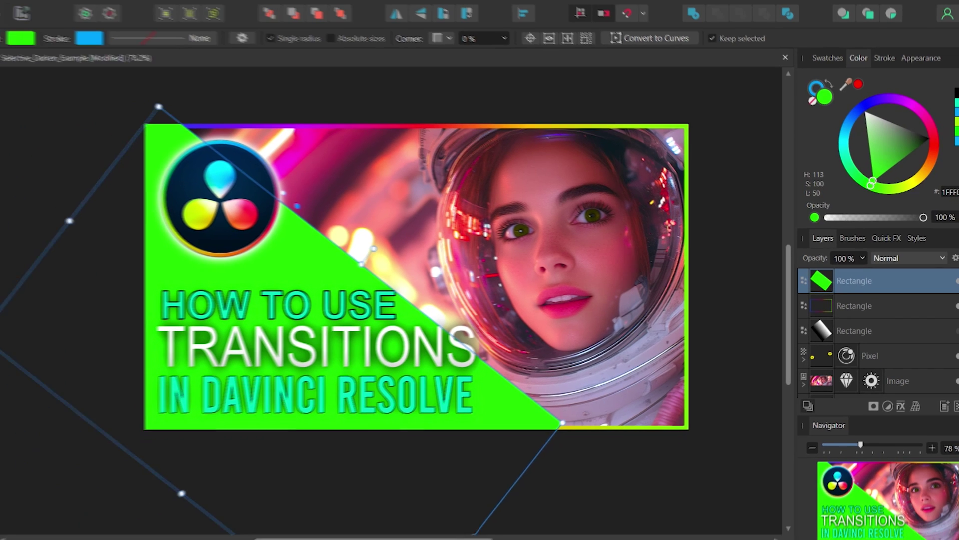
- Give the rectangle a linear gradient fill running from black to white
key(g)
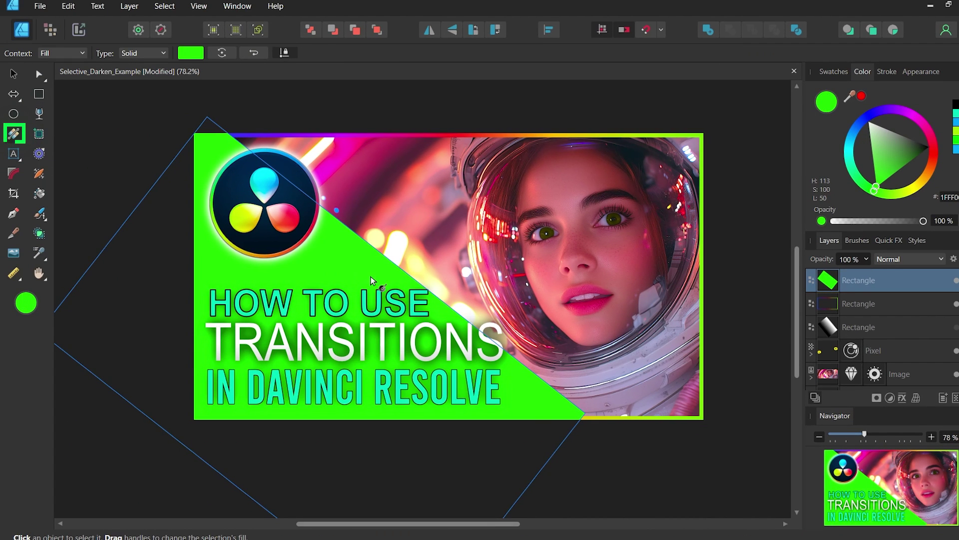
drag(370, 276, 273, 393)
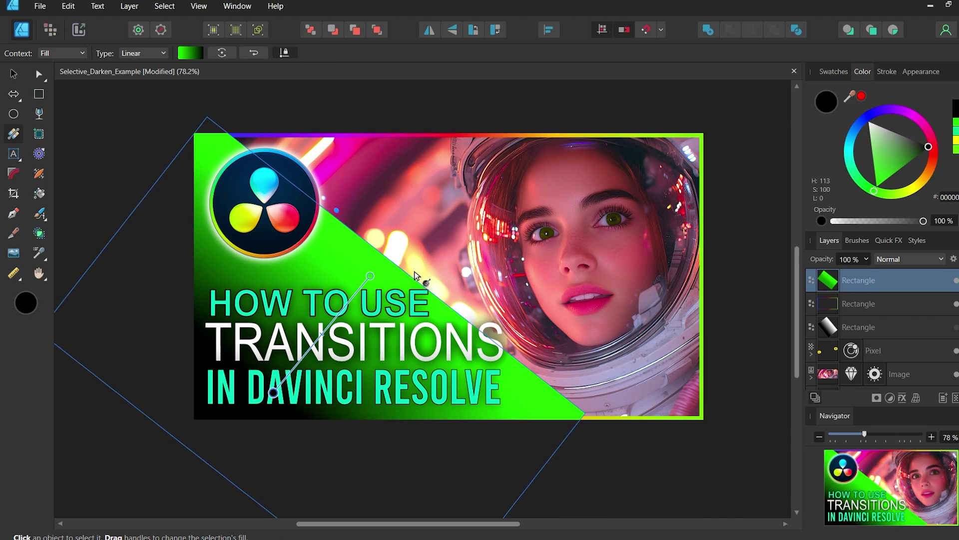
drag(894, 144, 867, 121)
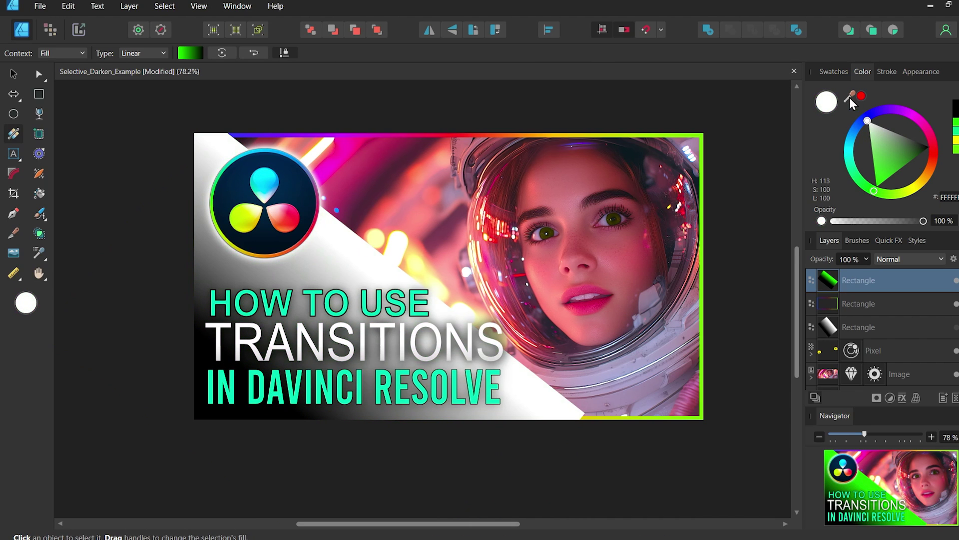
- Set the other diagonal gradient rectangle's blend mode to Multiply
click(369, 278)
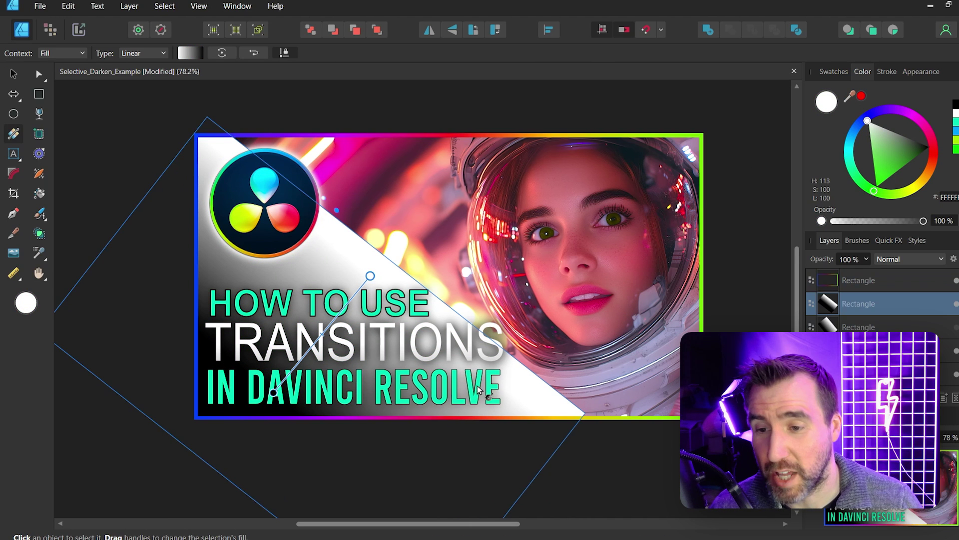
click(913, 260)
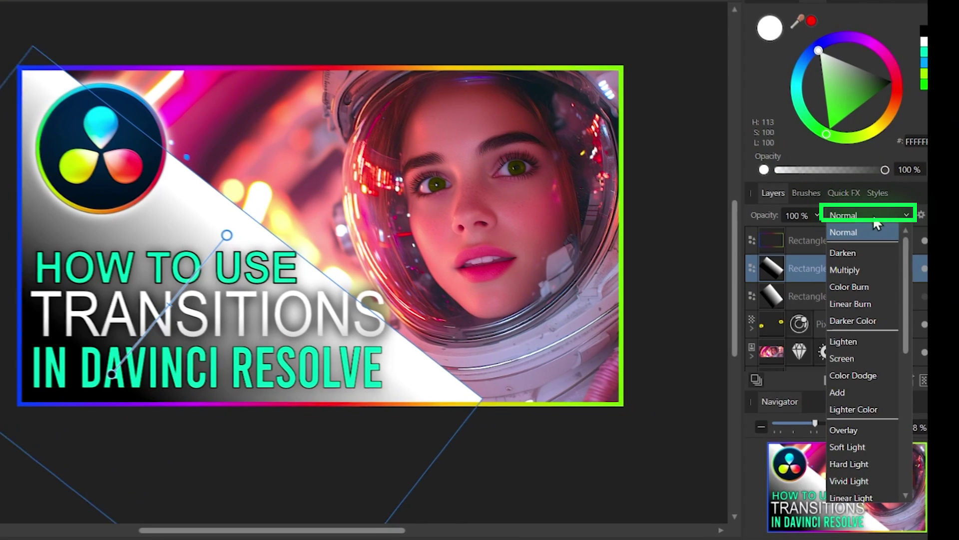
click(862, 270)
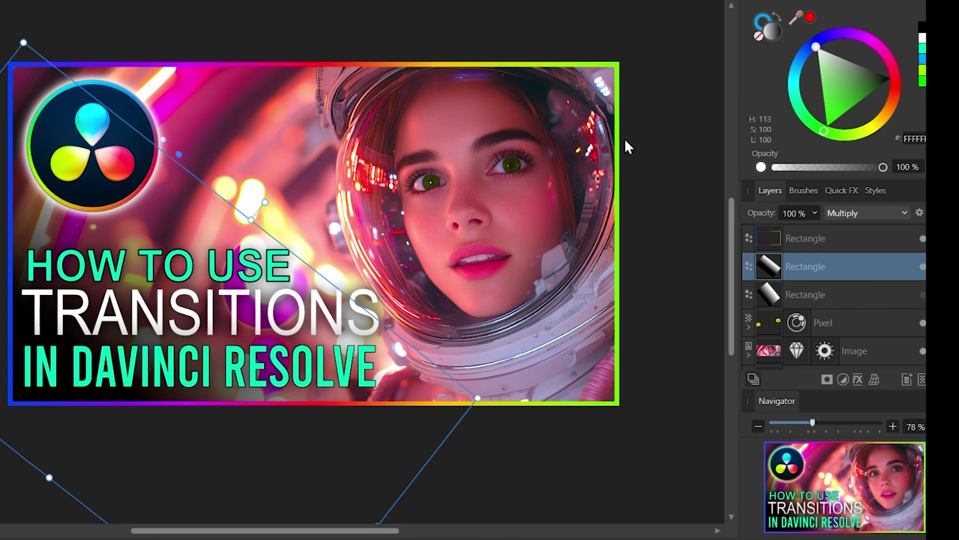
- Resize, lengthen and reposition the Multiply darkening rectangle over the lower-left corner
click(536, 251)
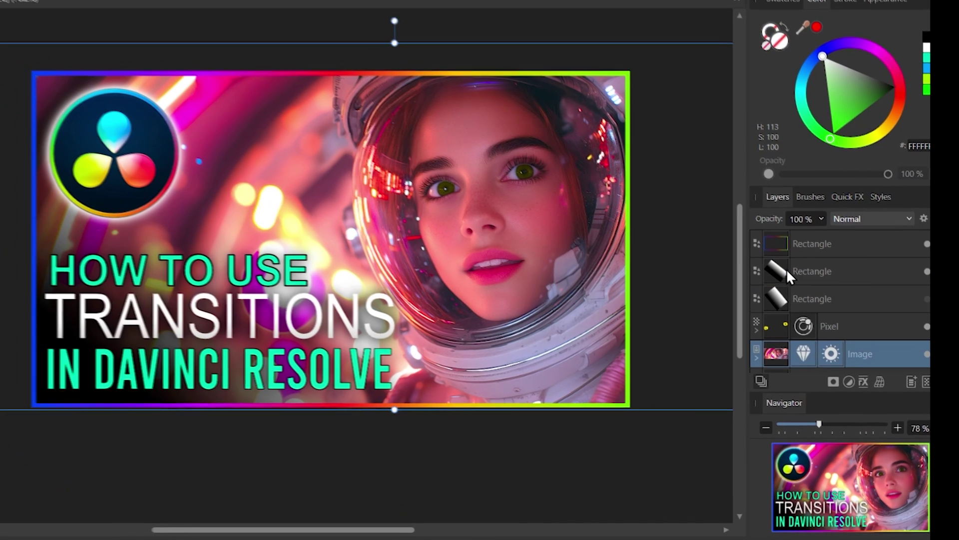
click(371, 315)
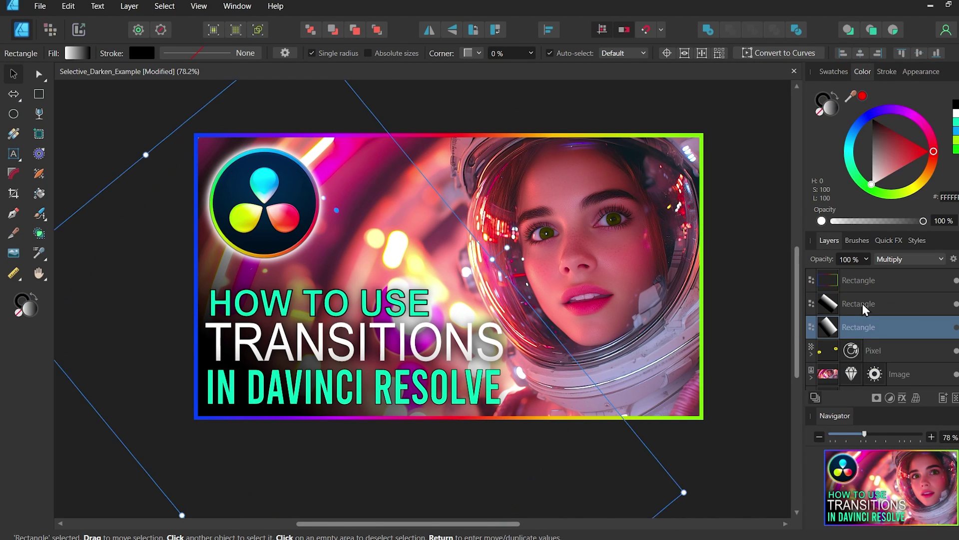
drag(403, 259, 400, 263)
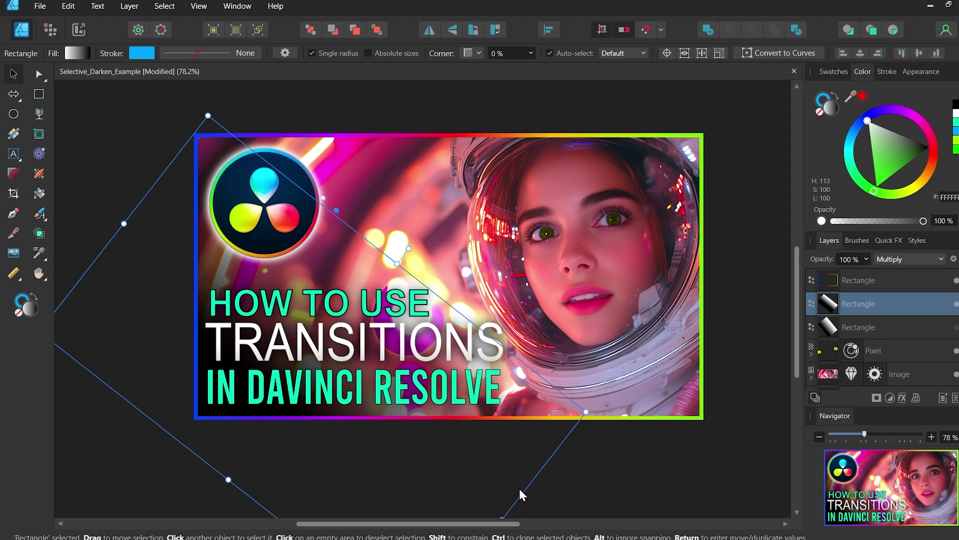
drag(520, 495, 575, 515)
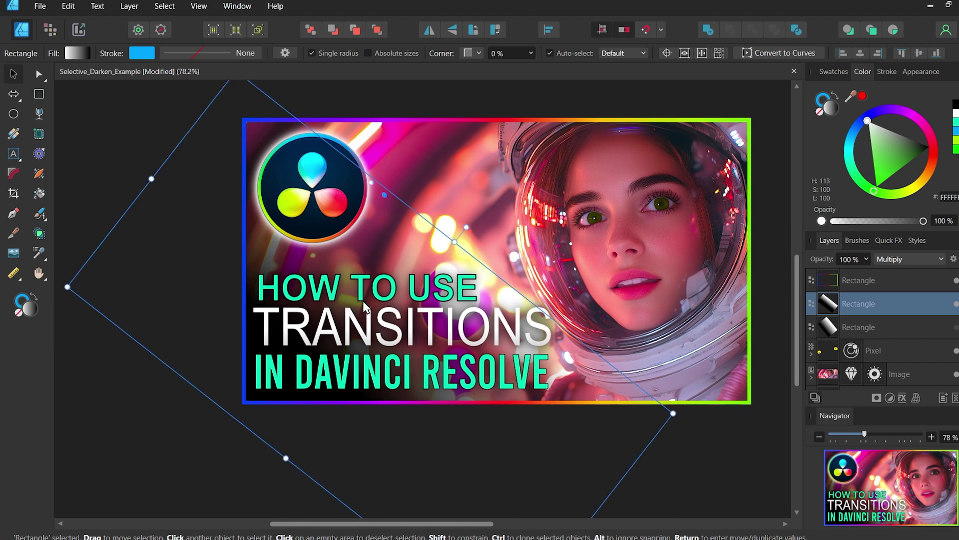
drag(364, 306, 345, 270)
click(899, 373)
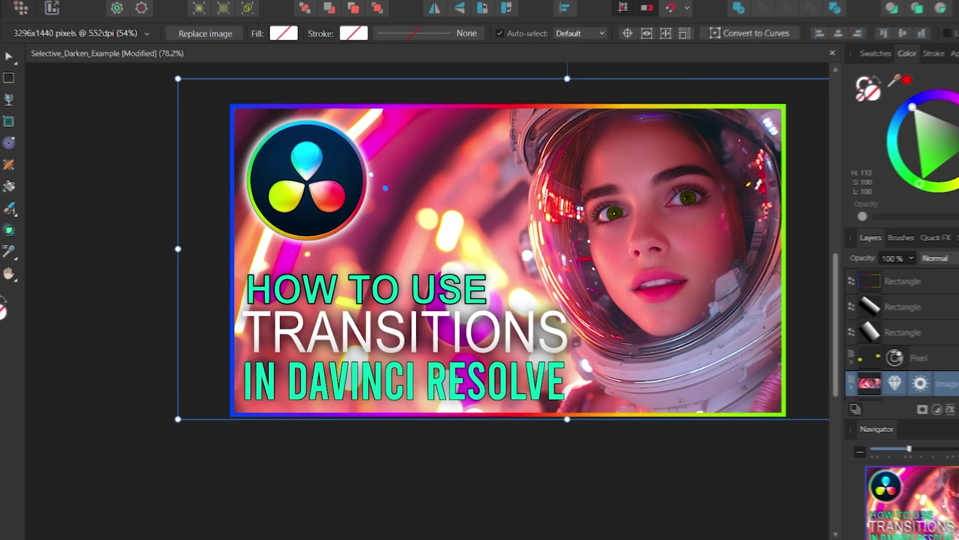